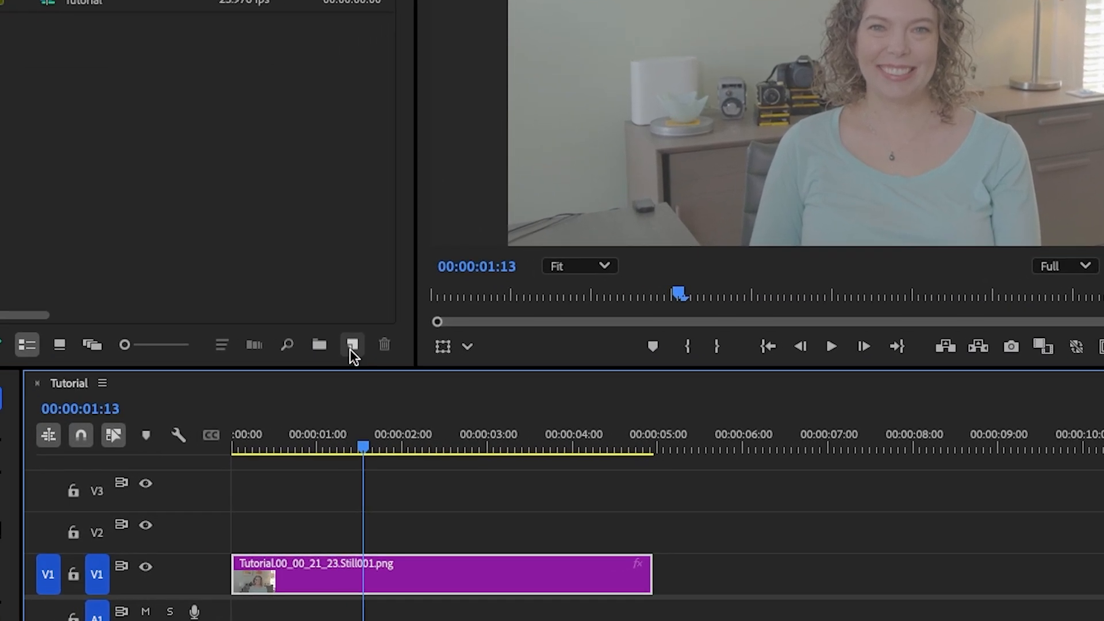
# Step: Create a 1920 × 1080 adjustment layer at 23.976 fps and place it on V2 directly above the still clip
pyautogui.click(353, 344)
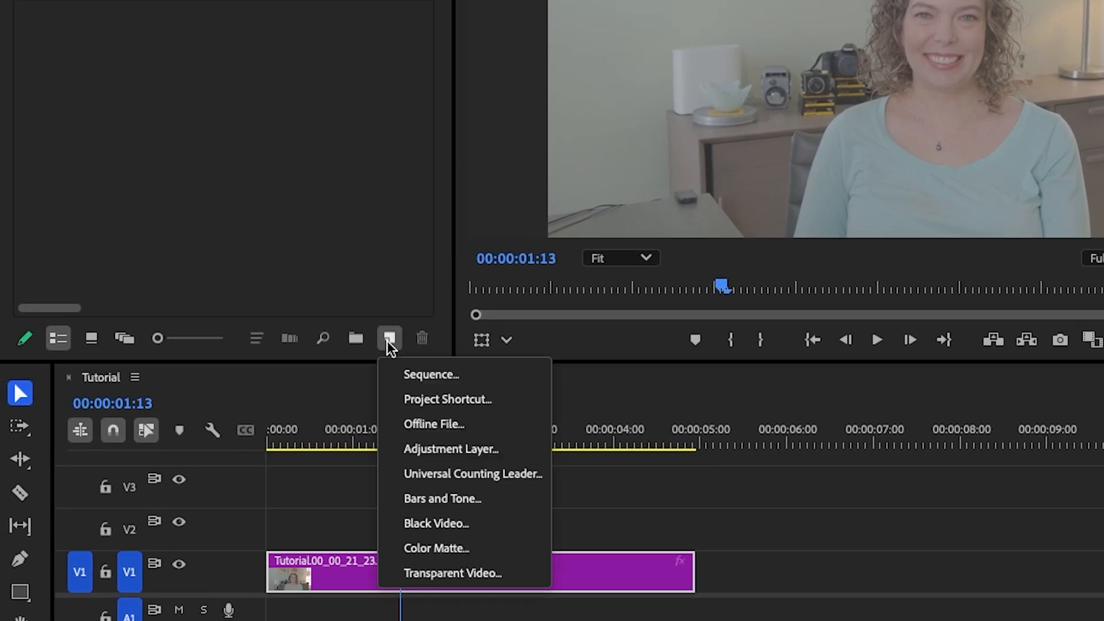
pyautogui.click(449, 449)
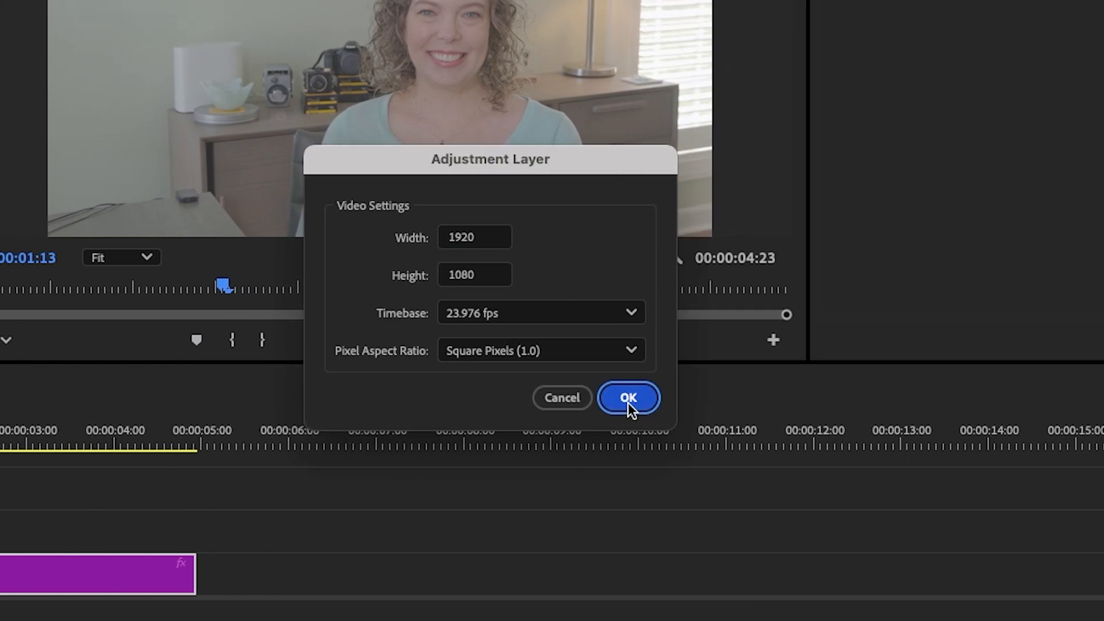
pyautogui.click(1031, 398)
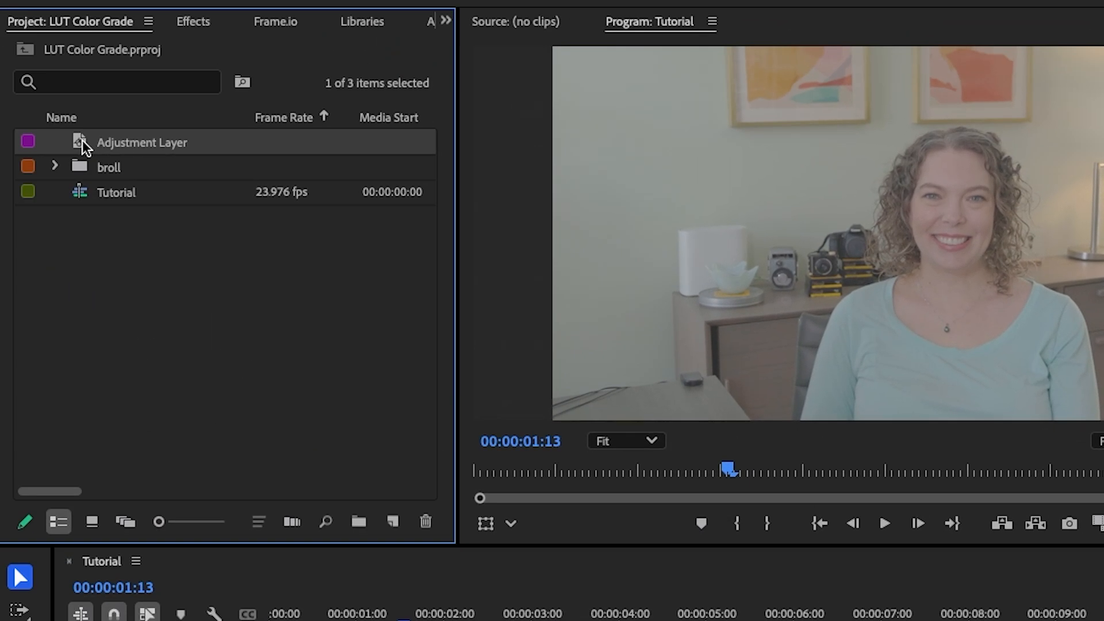
pyautogui.moveTo(81, 140); pyautogui.dragTo(274, 618)
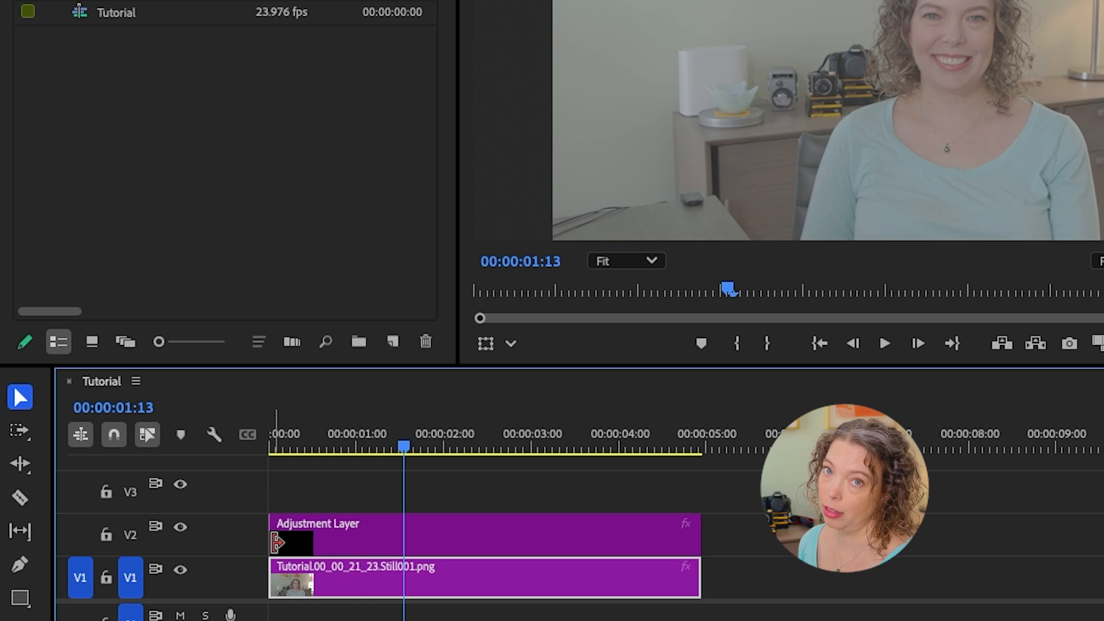
# Step: Select the adjustment layer on V2, switch to the Color workspace and expand its Basic Correction settings
pyautogui.click(484, 533)
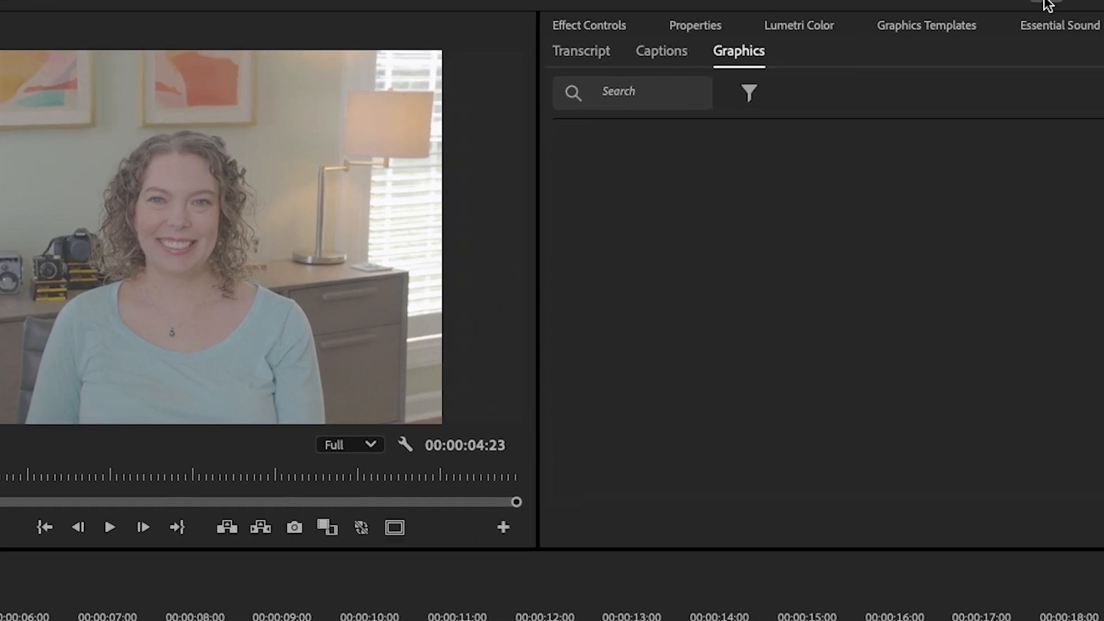
pyautogui.click(957, 16)
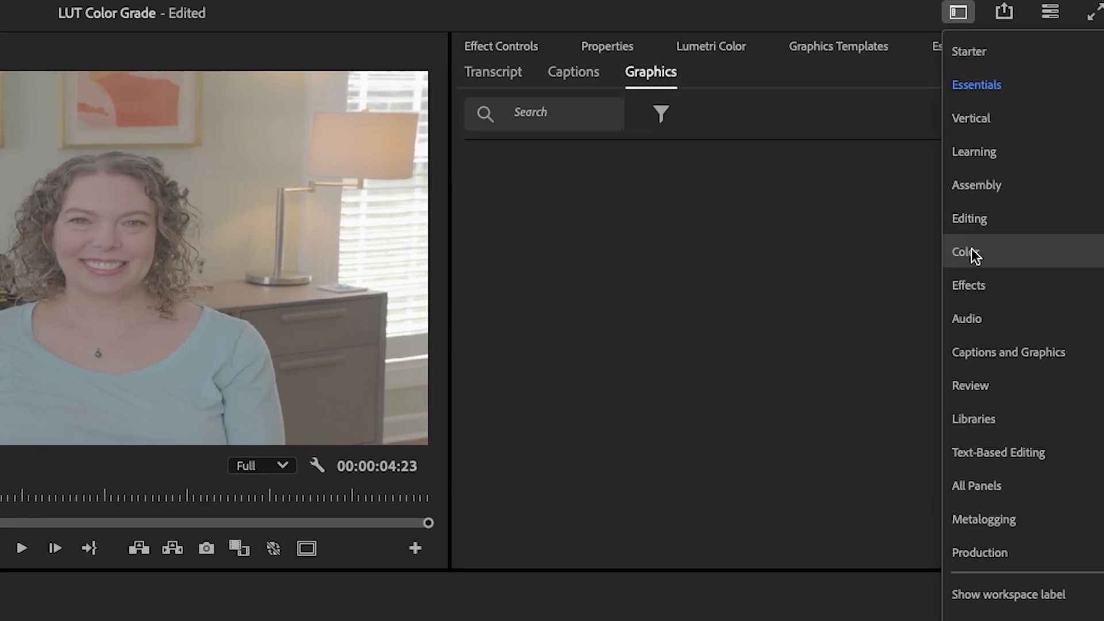
pyautogui.click(971, 251)
pyautogui.click(756, 289)
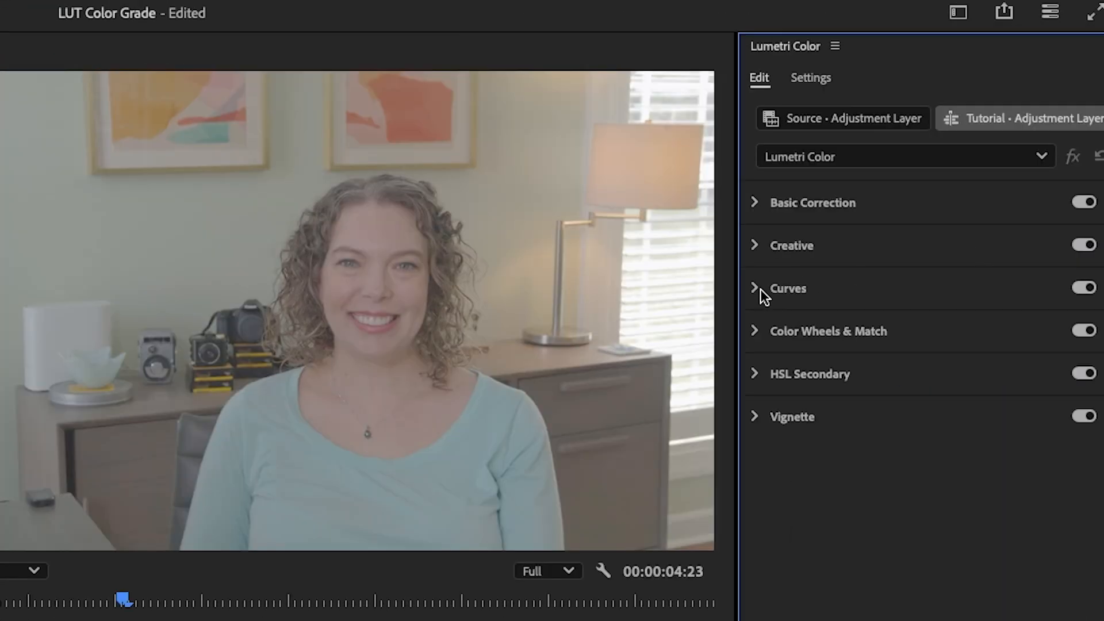
pyautogui.click(756, 202)
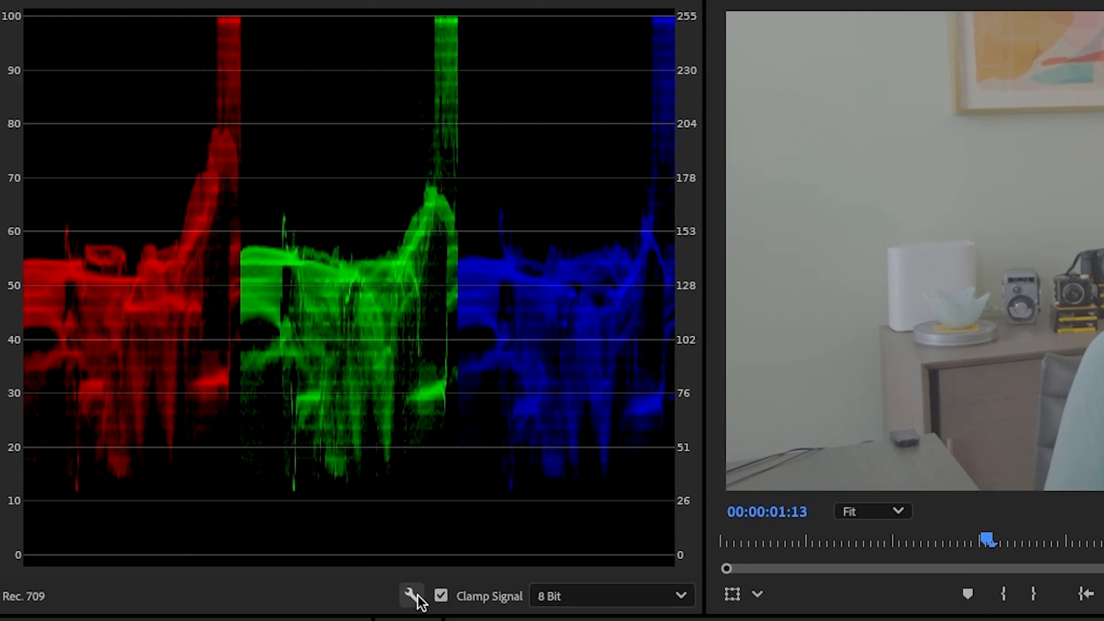
# Step: Set the Lumetri Scopes to display only Waveform (Luma) instead of Parade (RGB)
pyautogui.click(412, 595)
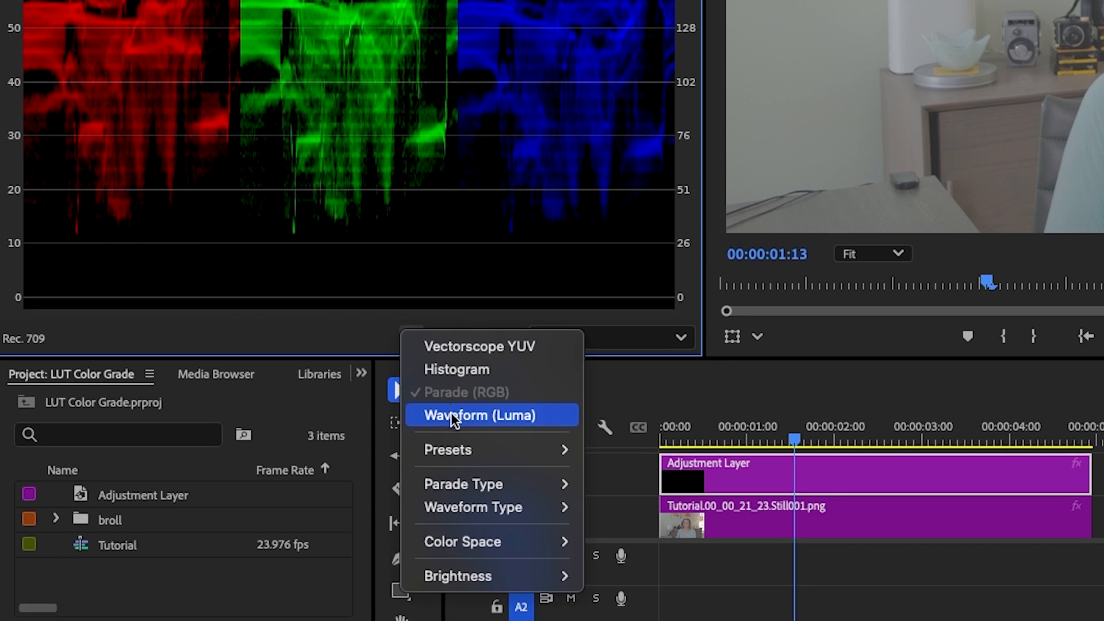
pyautogui.click(452, 414)
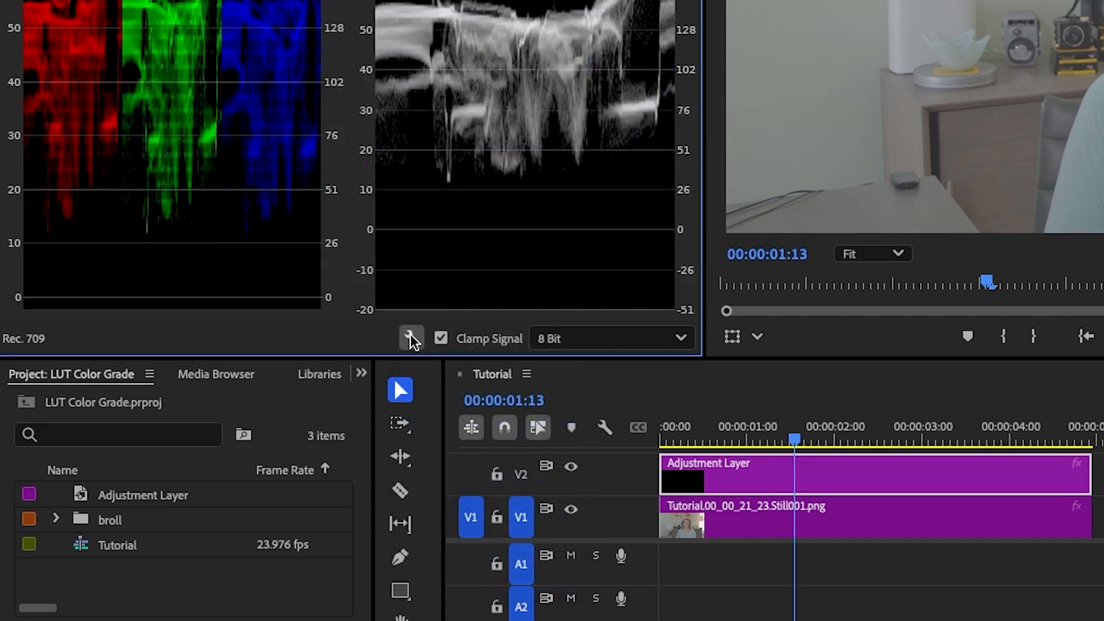
pyautogui.click(411, 336)
pyautogui.click(444, 392)
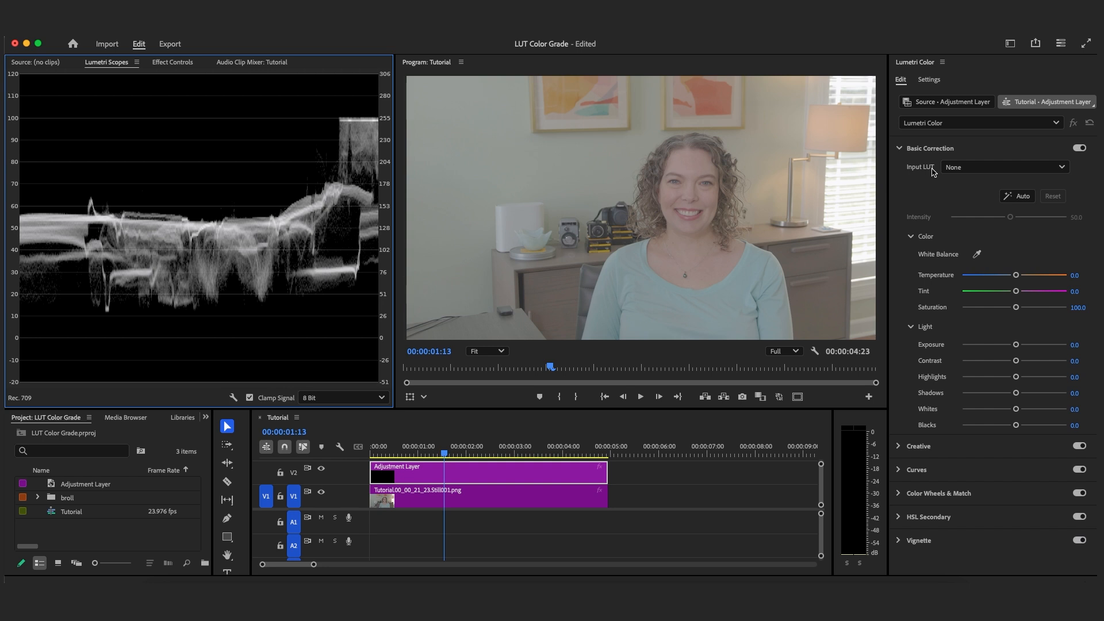
# Step: Load CinemaGamut_CanonLog3-to-CMT709_17_Ver.1.0.cube as the adjustment layer's Input LUT
pyautogui.click(1033, 170)
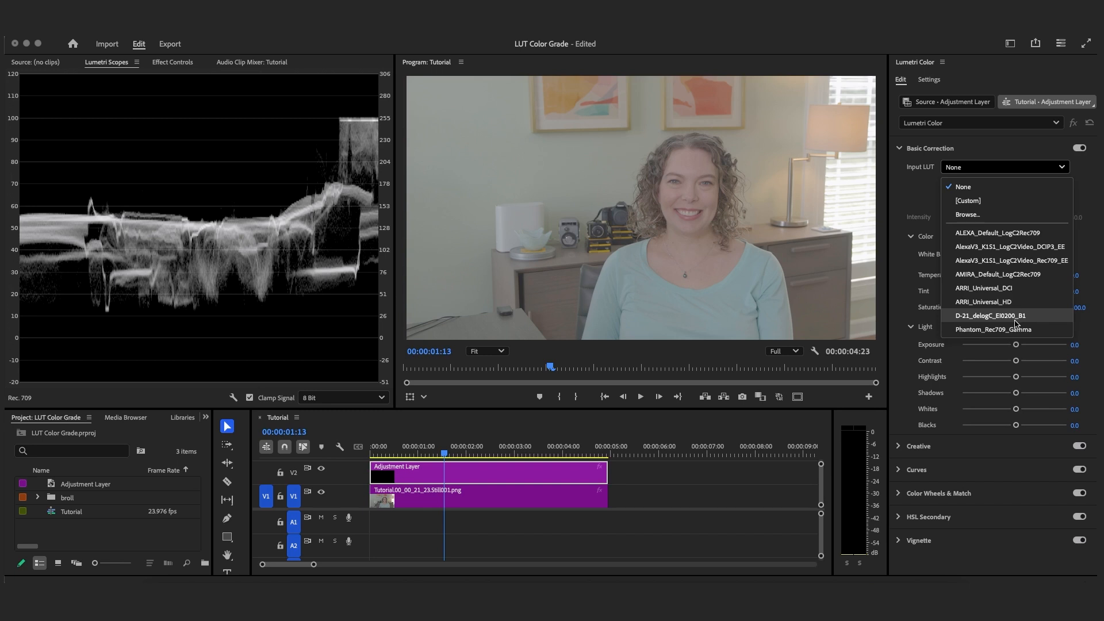
pyautogui.click(968, 214)
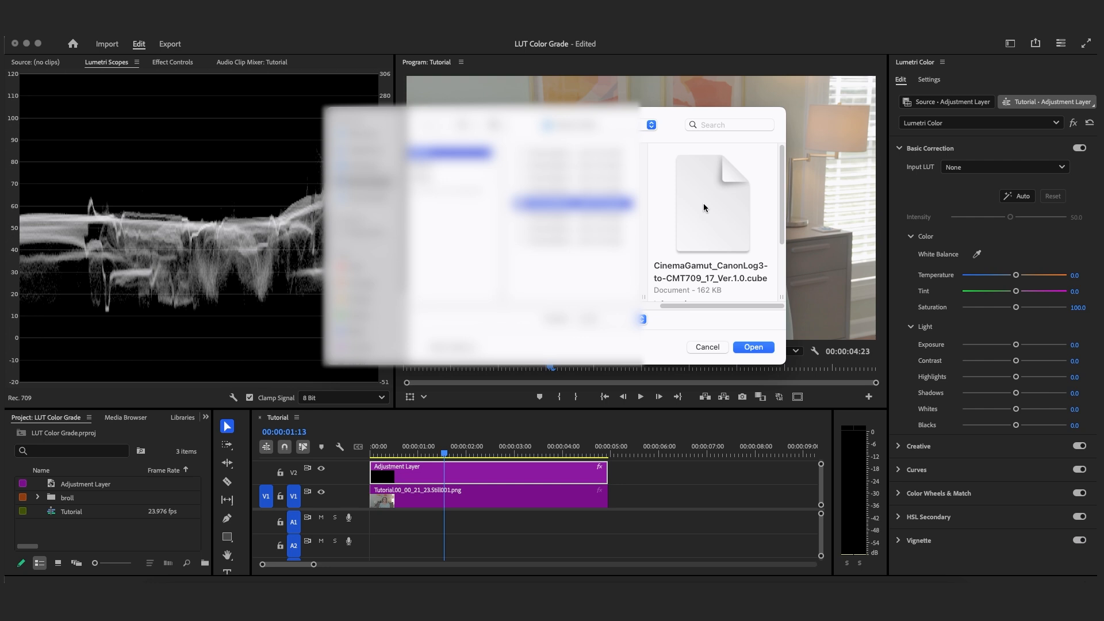
pyautogui.click(749, 349)
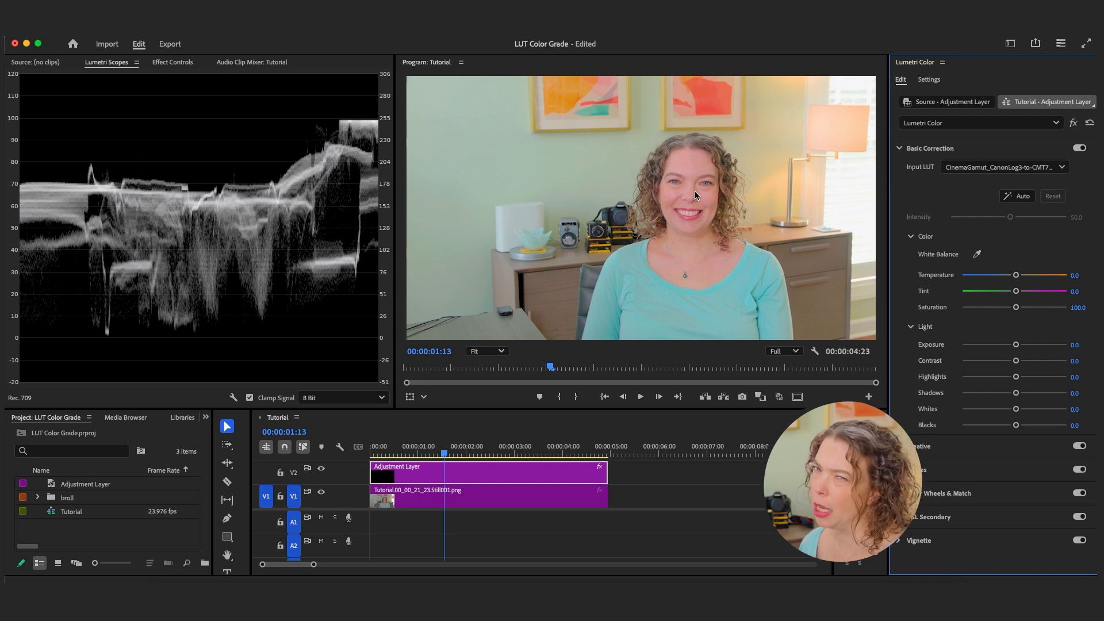
# Step: Apply the Auto basic correction and sample the white balance from the white area beside the window and lamp
pyautogui.click(1019, 196)
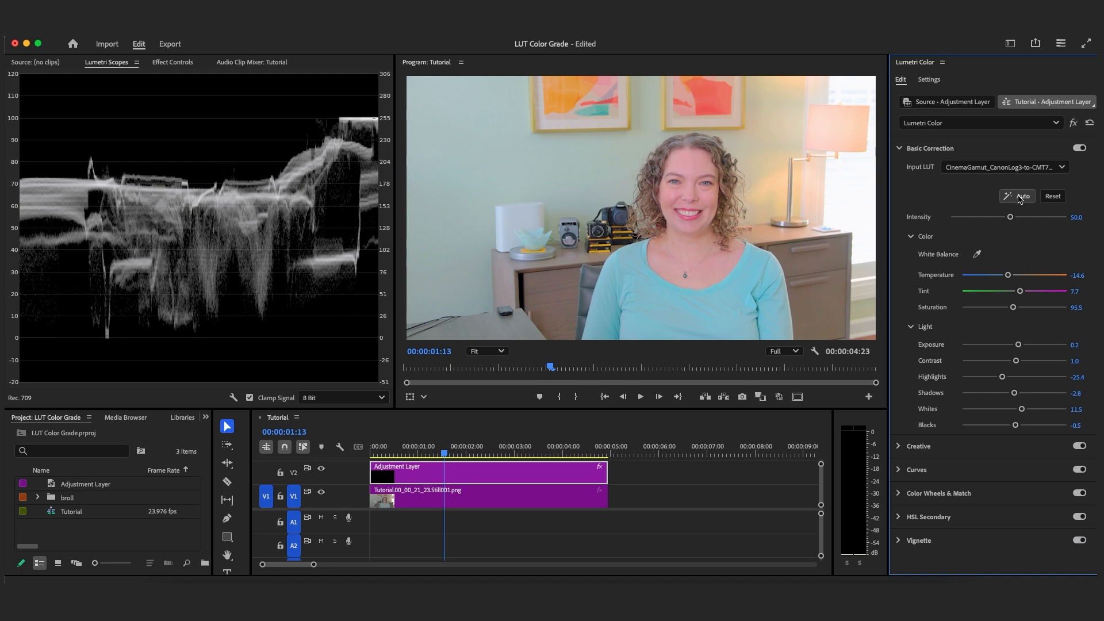
pyautogui.click(978, 255)
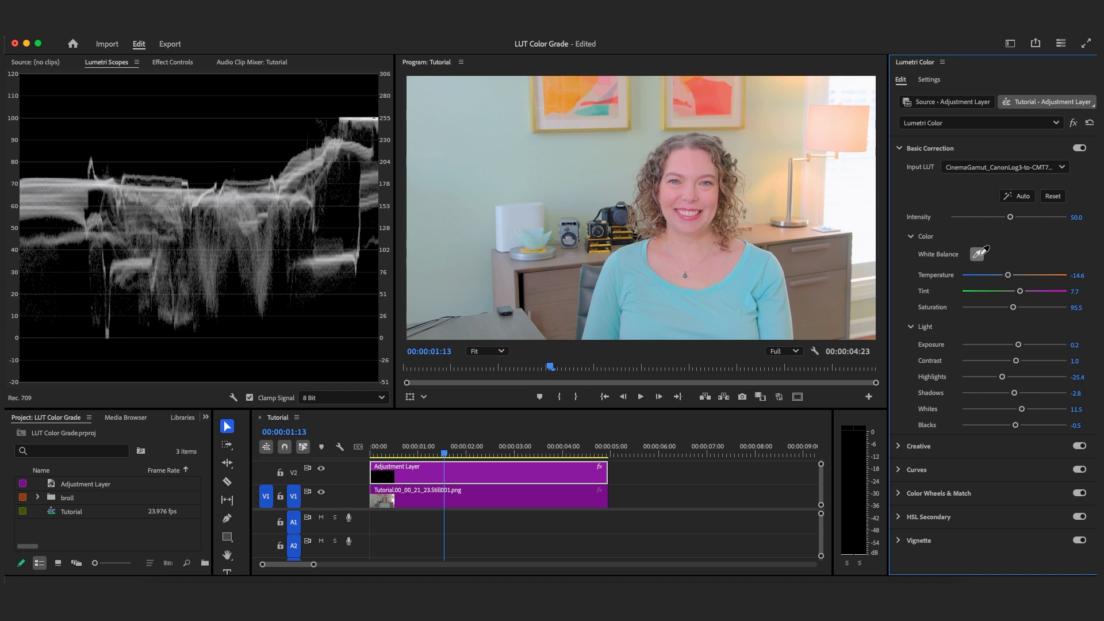
pyautogui.click(841, 183)
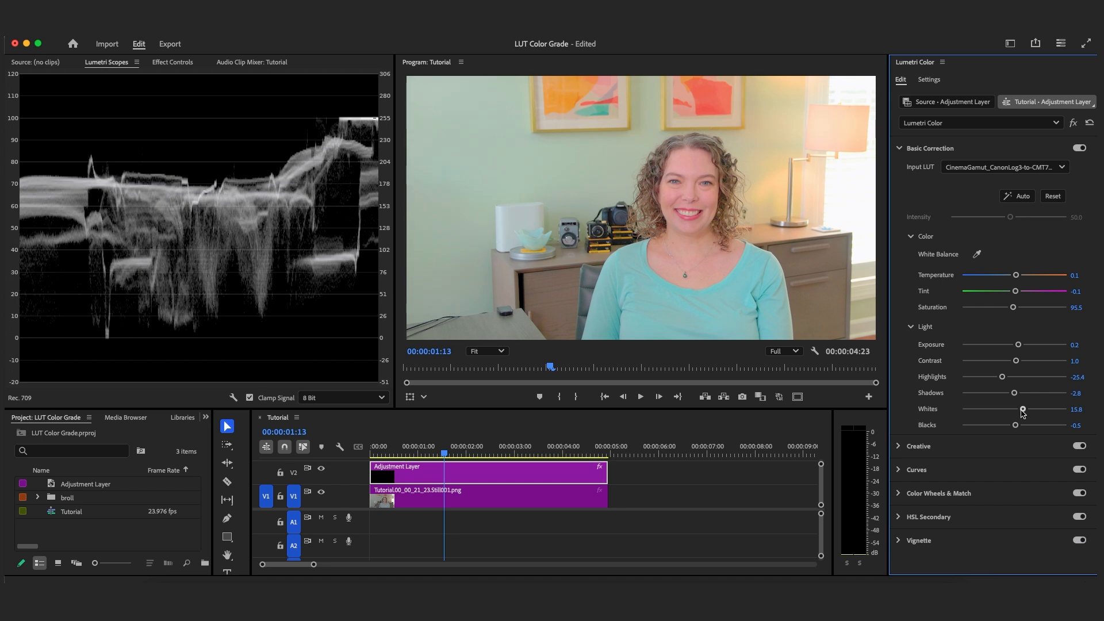
# Step: Set Whites to -3.8 and Blacks to -2.7 in Basic Correction, and collapse that section
pyautogui.moveTo(1021, 410); pyautogui.dragTo(1012, 413)
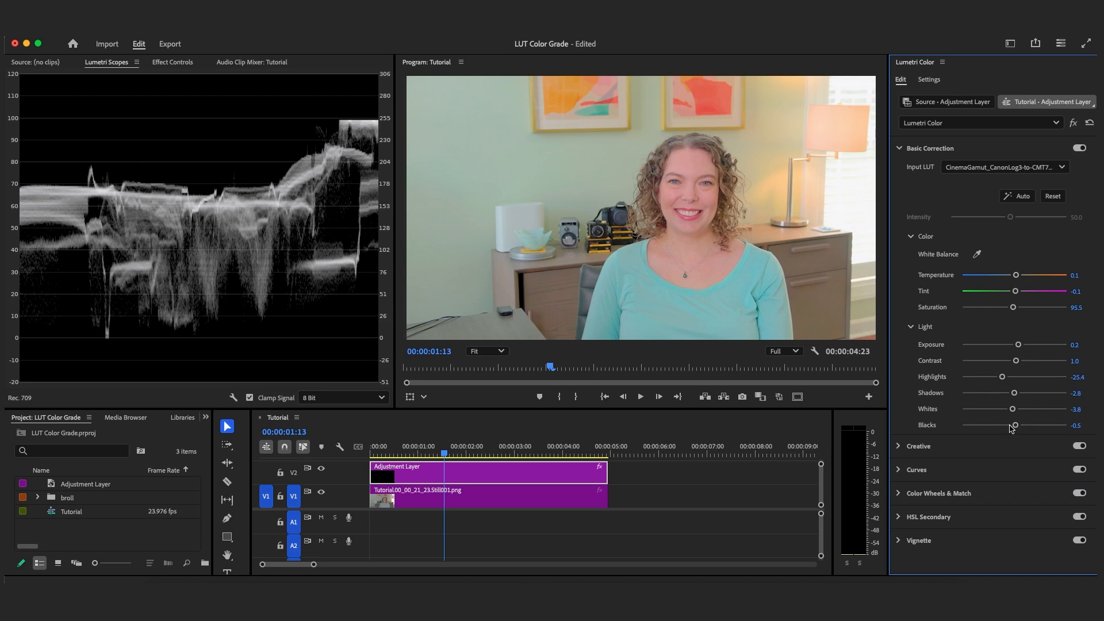
pyautogui.moveTo(1016, 429); pyautogui.dragTo(1013, 430)
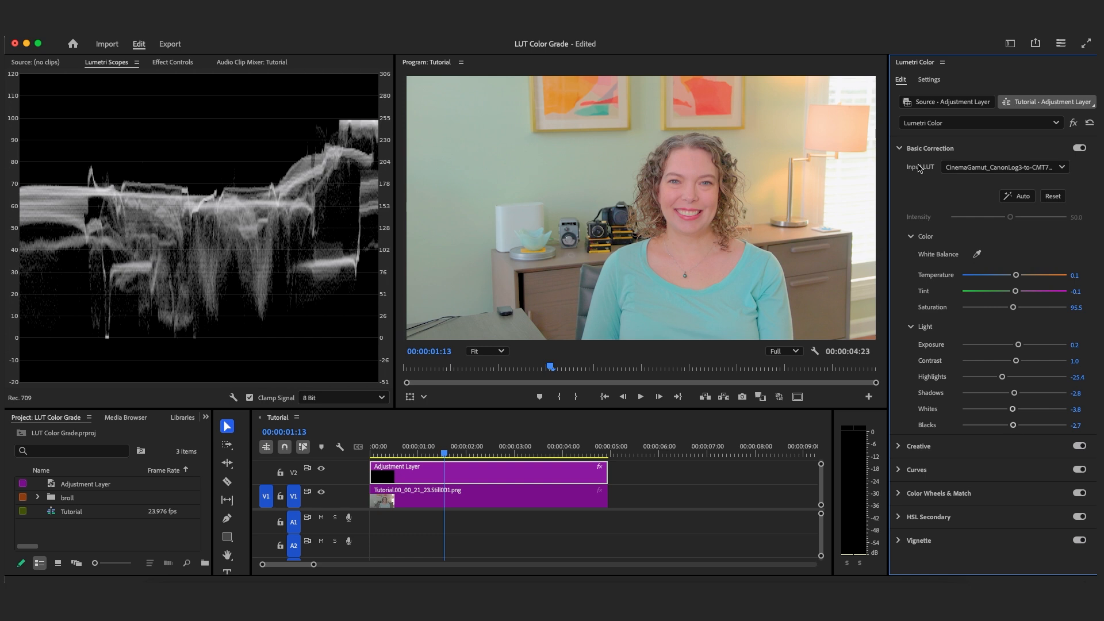
pyautogui.click(899, 149)
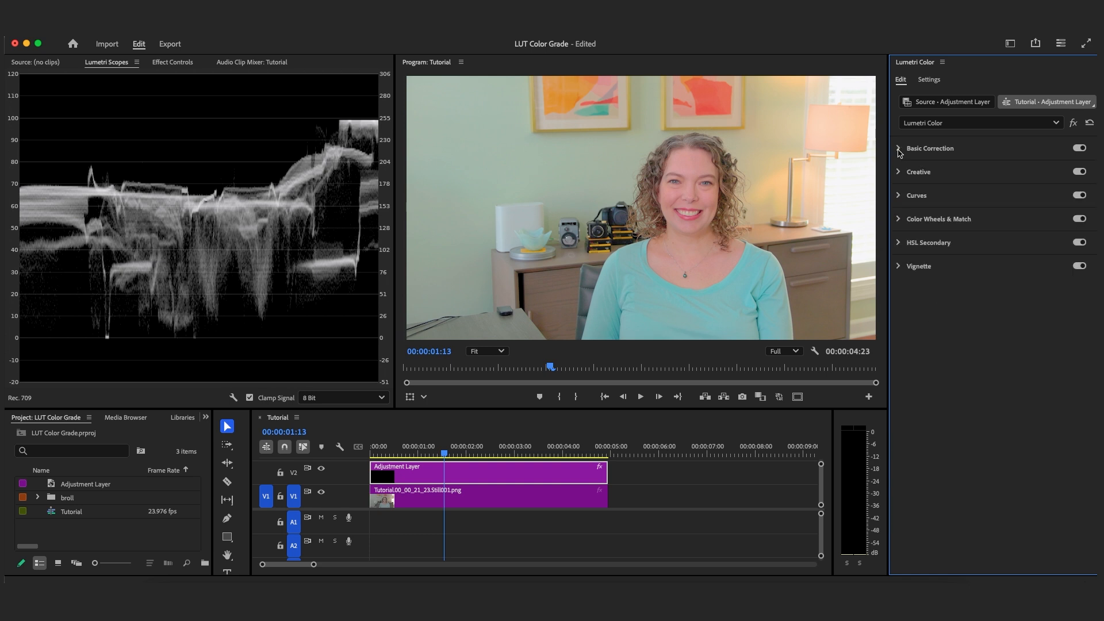
# Step: Look over the Creative settings and bring the Hue Saturation Curves into view
pyautogui.click(899, 173)
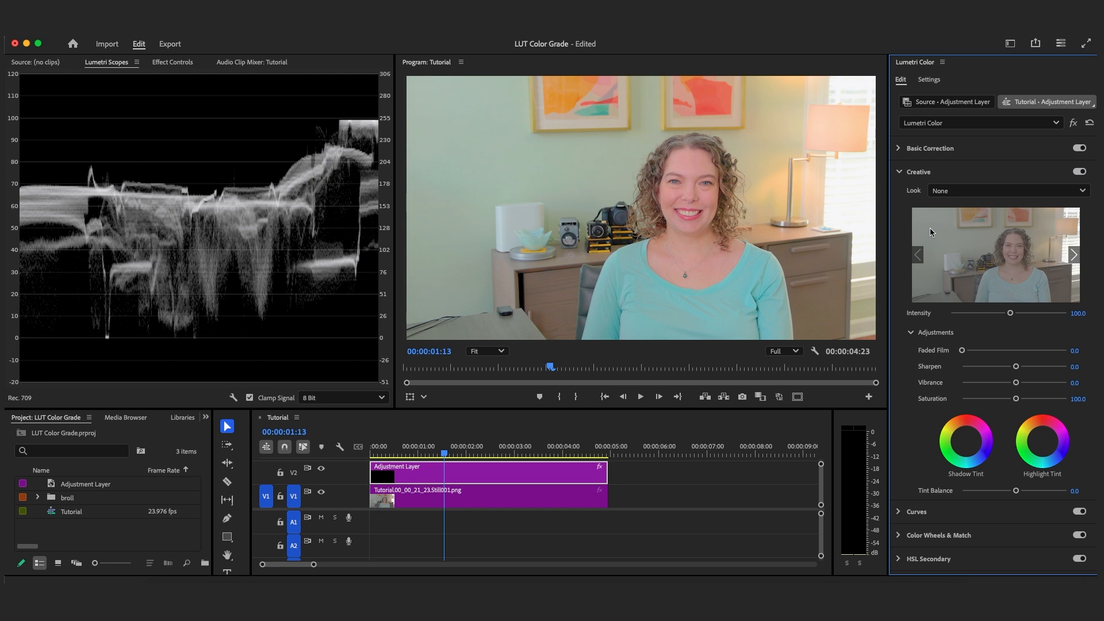
pyautogui.click(899, 173)
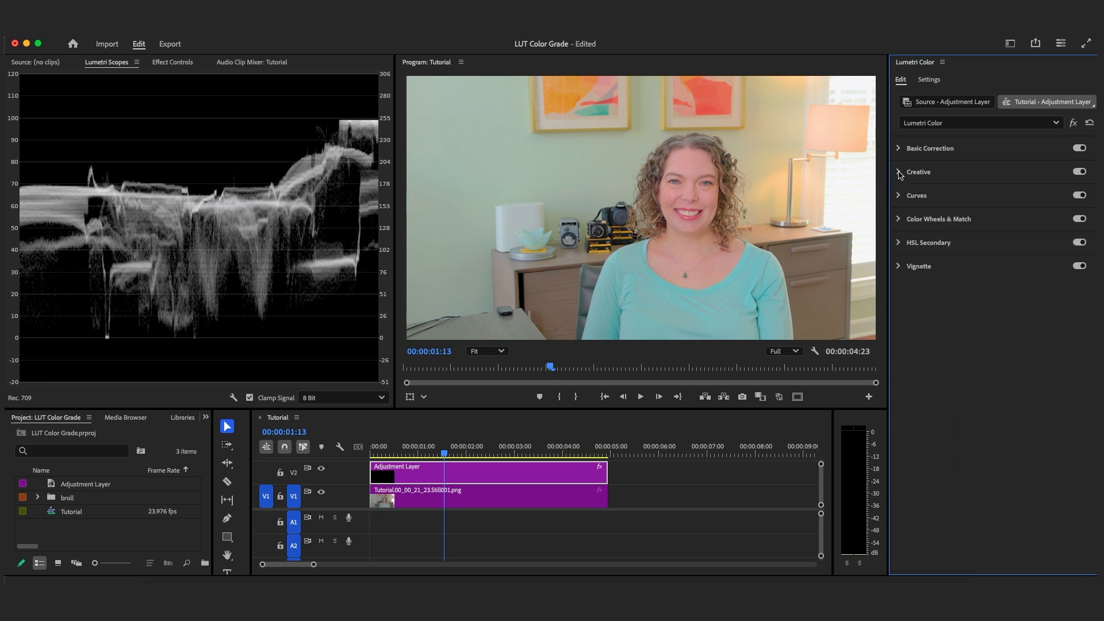
pyautogui.click(899, 196)
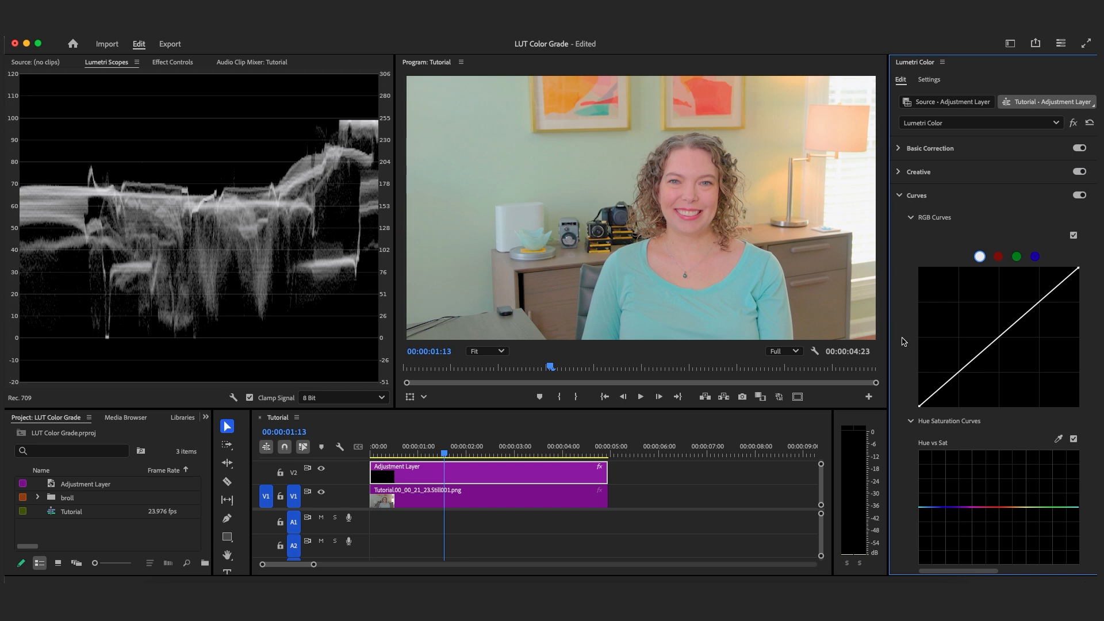
pyautogui.scroll(-1, 904, 341)
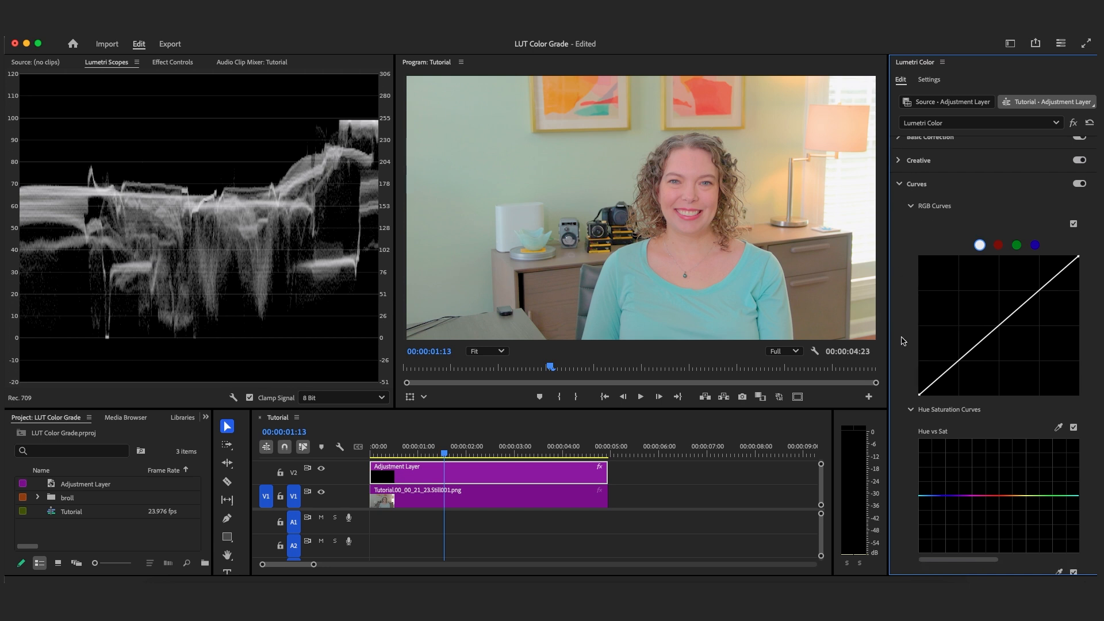
pyautogui.scroll(-7, 902, 341)
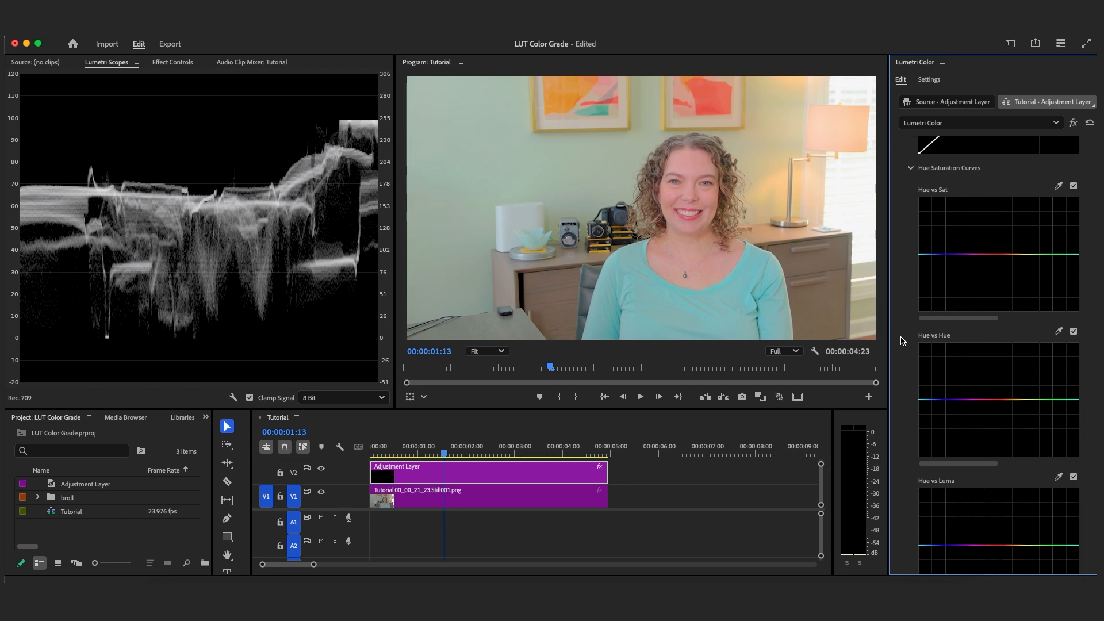
pyautogui.scroll(-2, 902, 341)
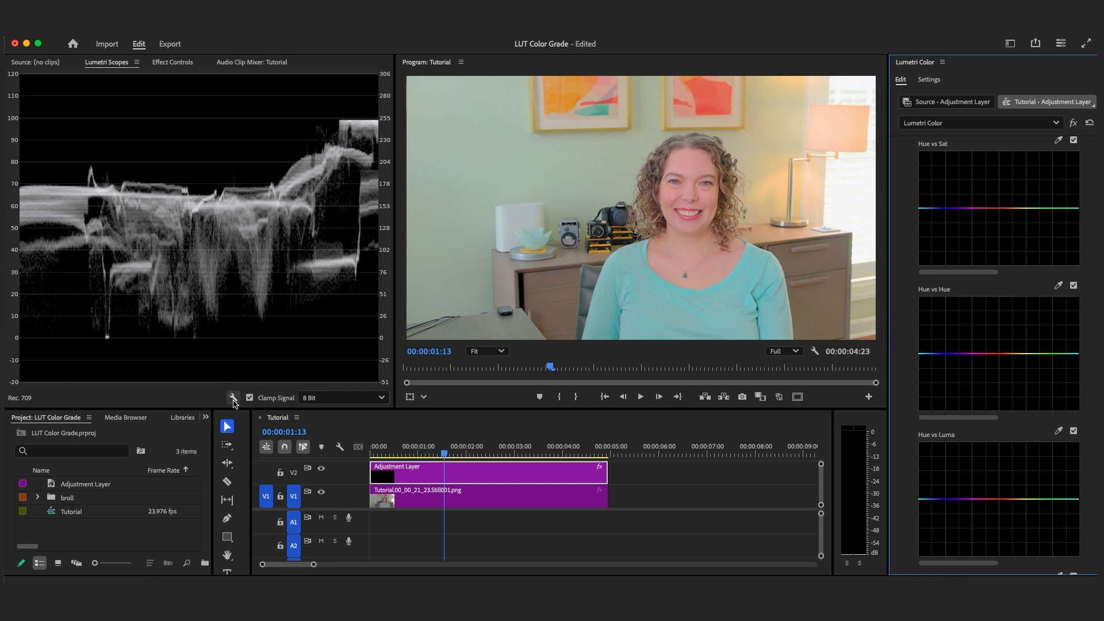
# Step: Set the Lumetri Scopes to display only Vectorscope YUV instead of the waveform
pyautogui.click(233, 398)
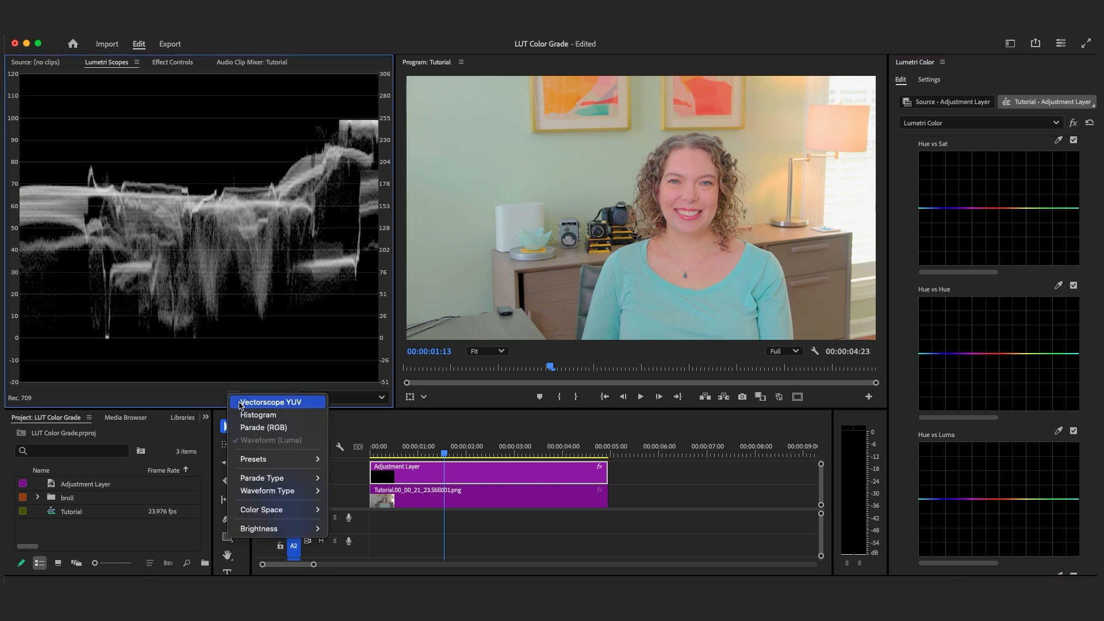
pyautogui.click(240, 403)
pyautogui.click(233, 398)
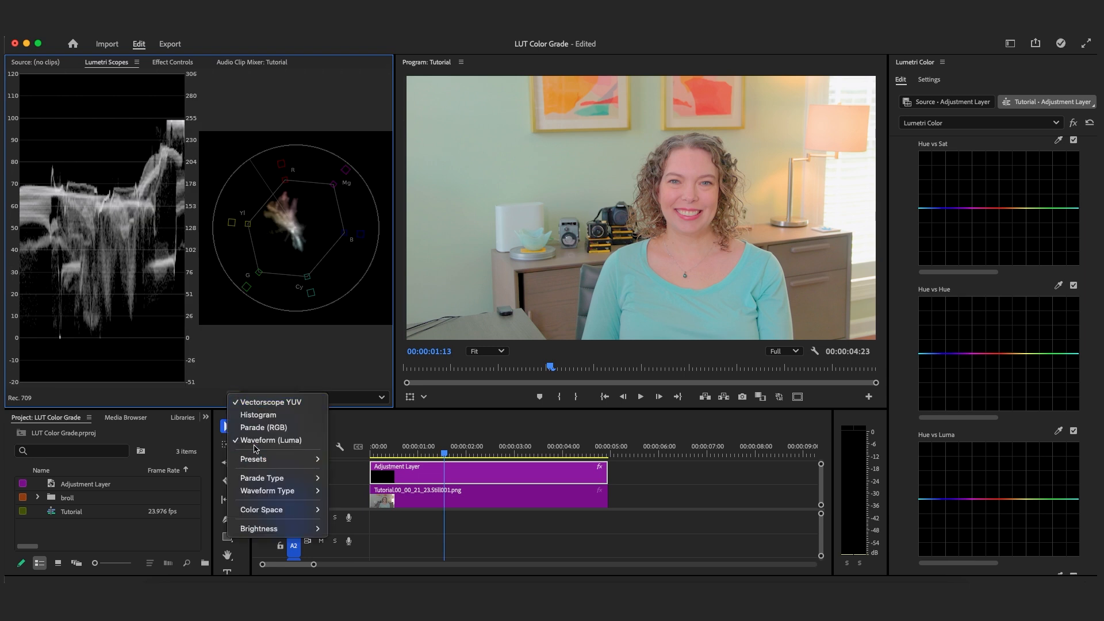
pyautogui.click(257, 441)
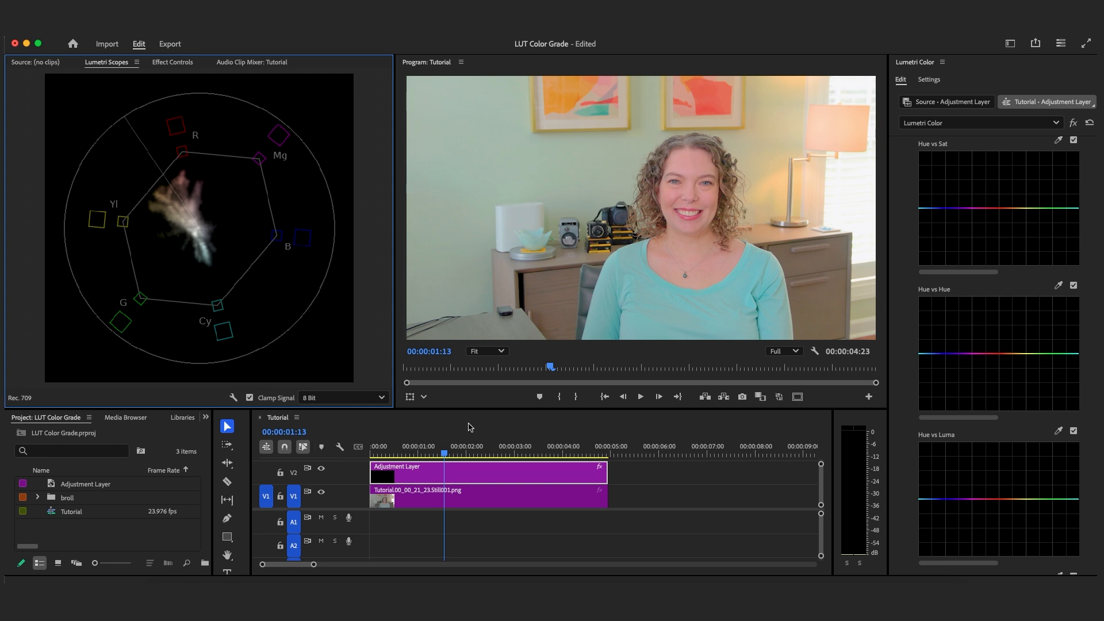
# Step: Draw a closed four-point opacity mask with the Pen tool on the V1 still clip, covering a small rectangle of the woman's forehead
pyautogui.click(516, 501)
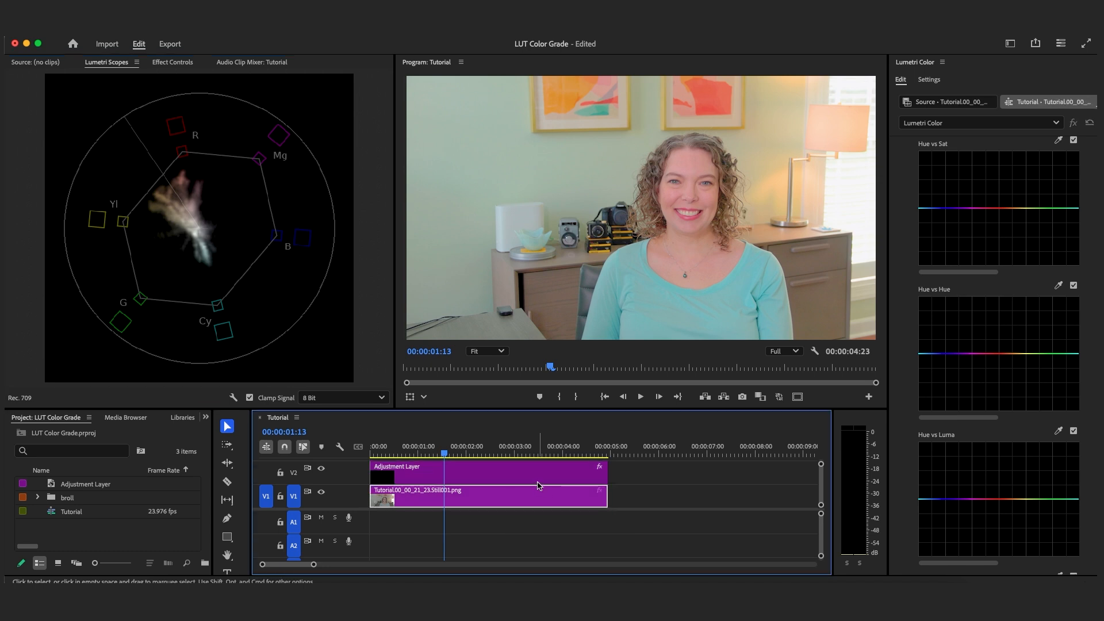
pyautogui.click(178, 62)
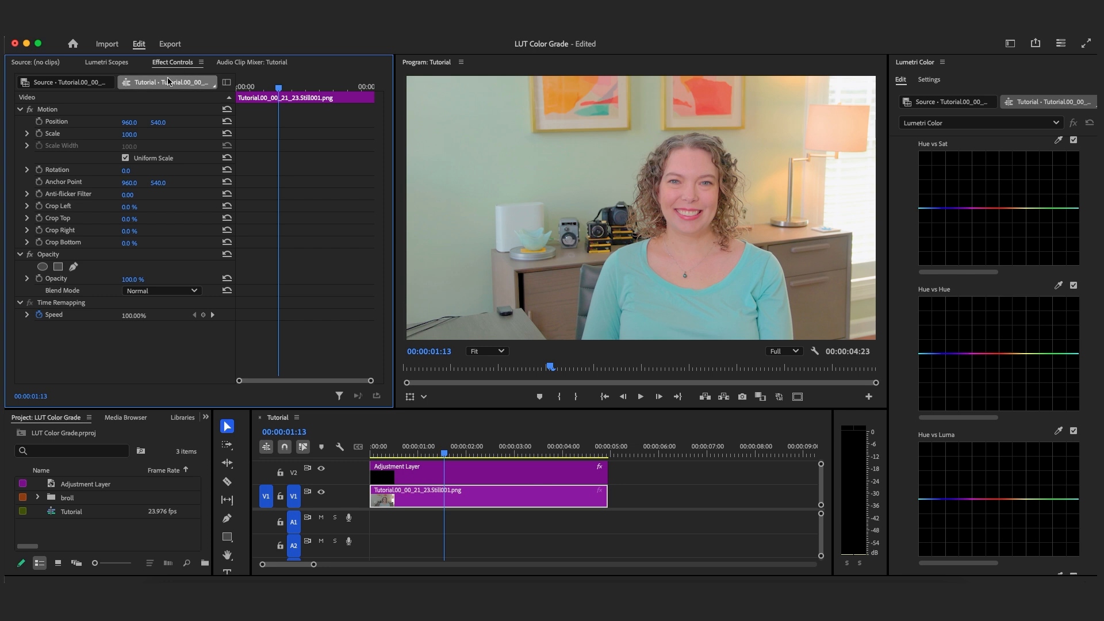
pyautogui.click(74, 268)
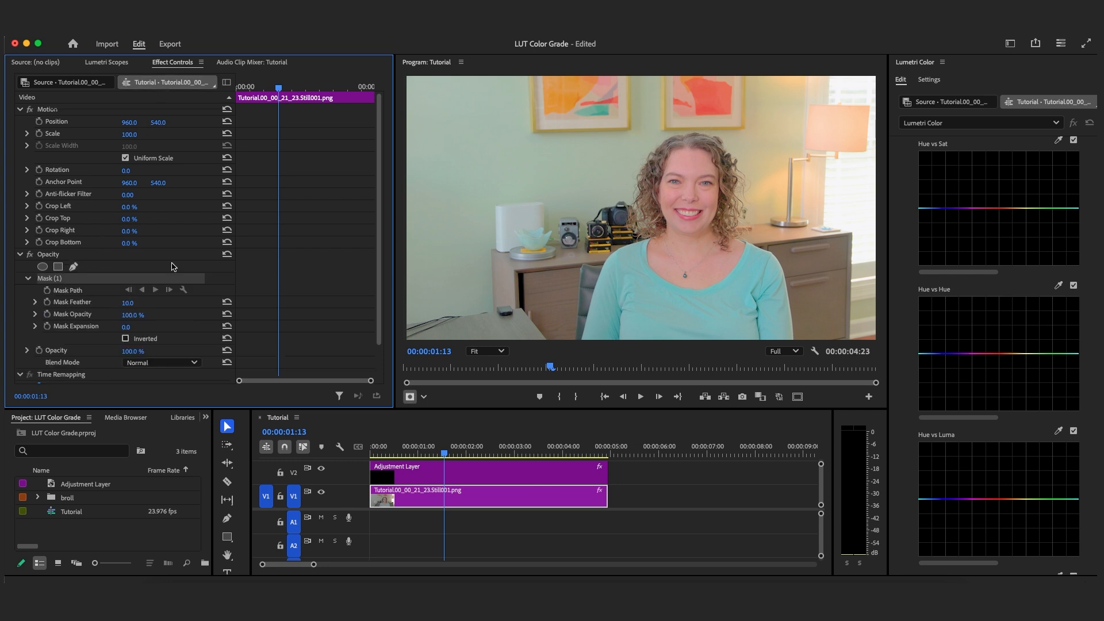
pyautogui.click(675, 157)
pyautogui.click(675, 169)
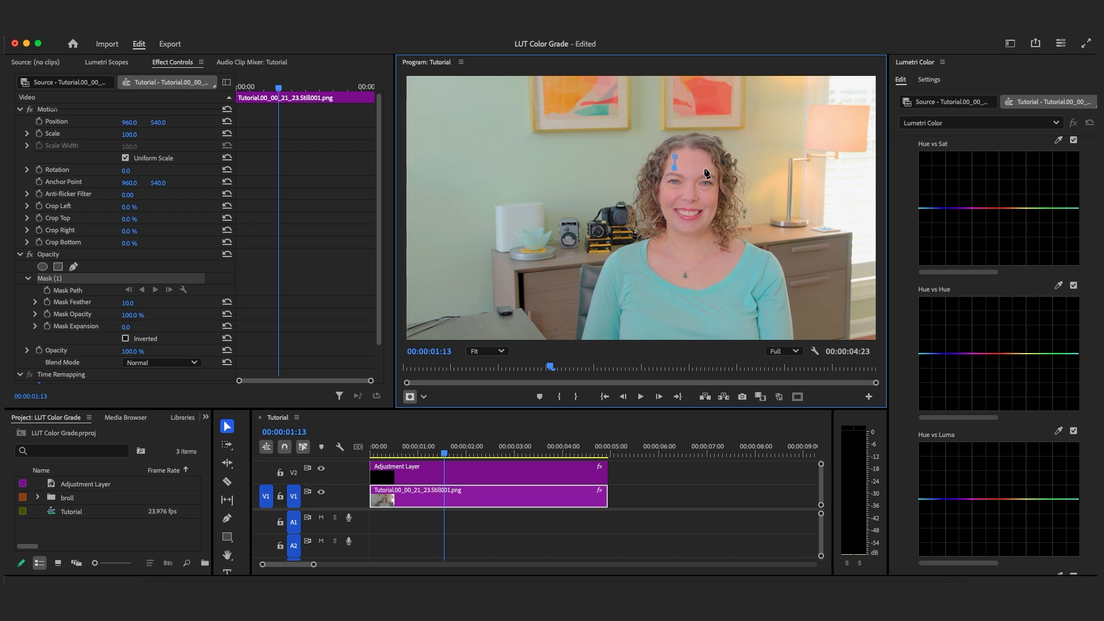
pyautogui.click(705, 156)
pyautogui.click(675, 155)
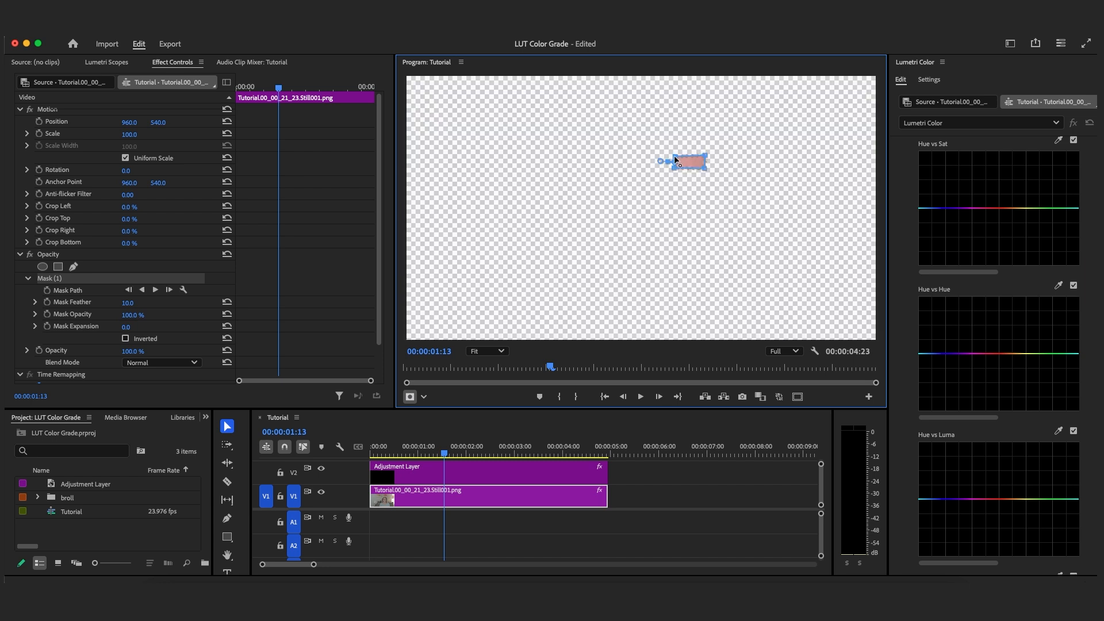
# Step: Set the forehead mask's feather to 0 on the V1 still clip and return to the vectorscope
pyautogui.click(128, 303)
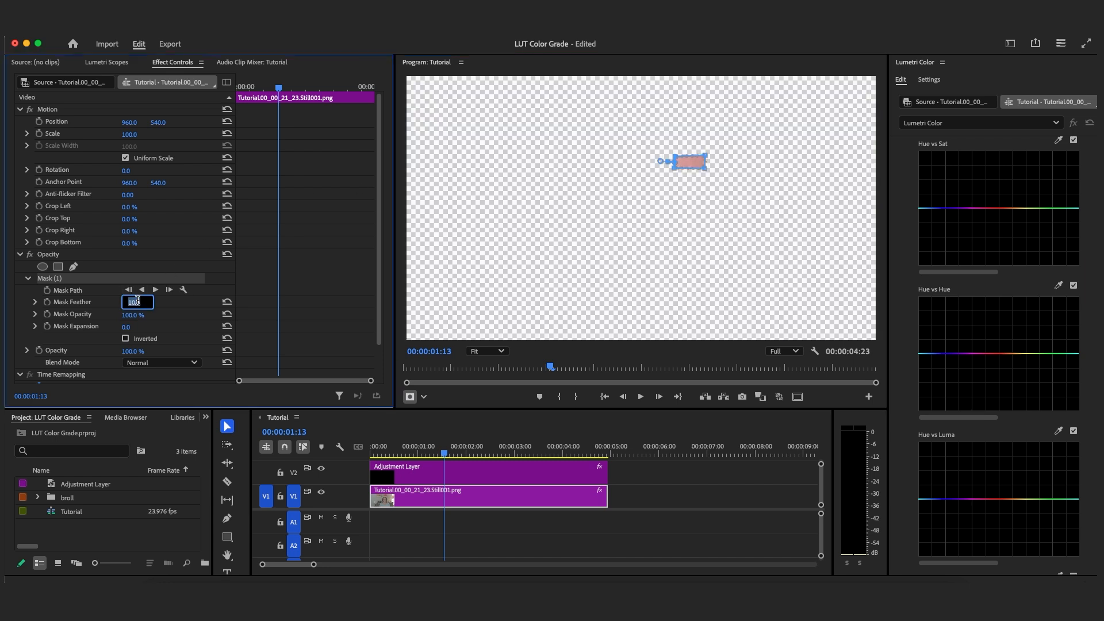
pyautogui.write('0')
pyautogui.press('Return')
pyautogui.click(120, 65)
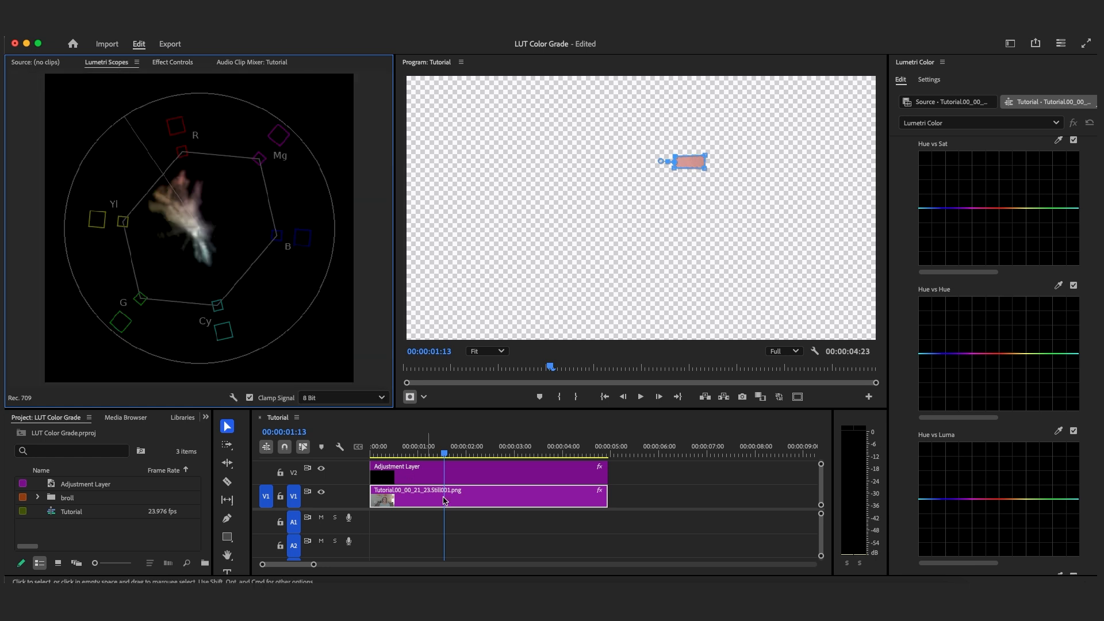
# Step: On the adjustment layer, sample the masked forehead for the Hue vs Hue curve and lower its centre point slightly to align with the skin tone line
pyautogui.click(467, 470)
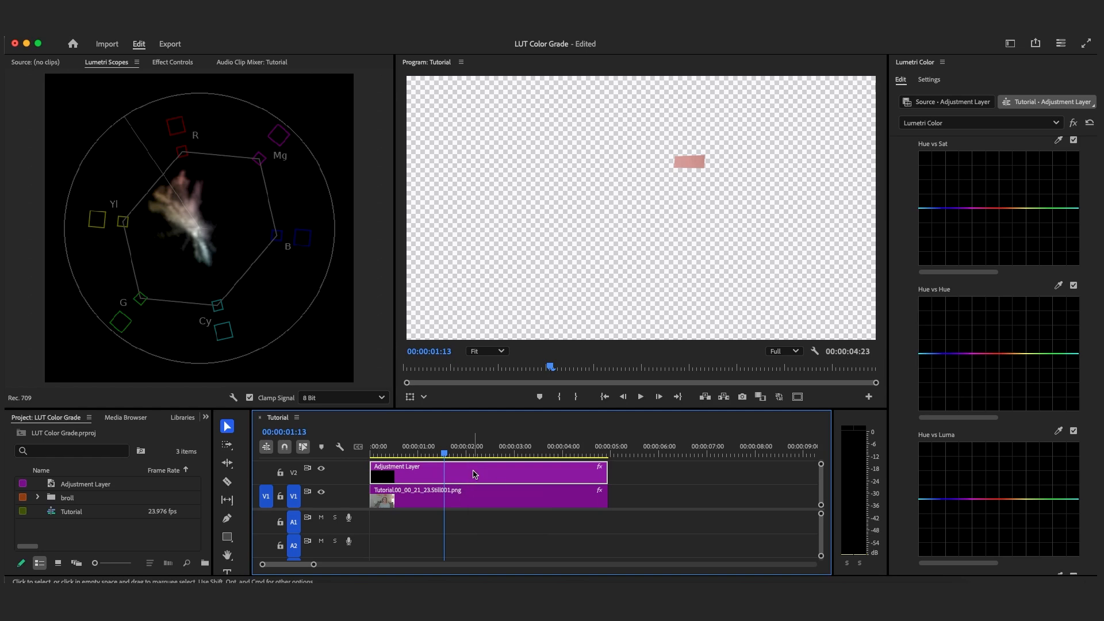
pyautogui.click(173, 63)
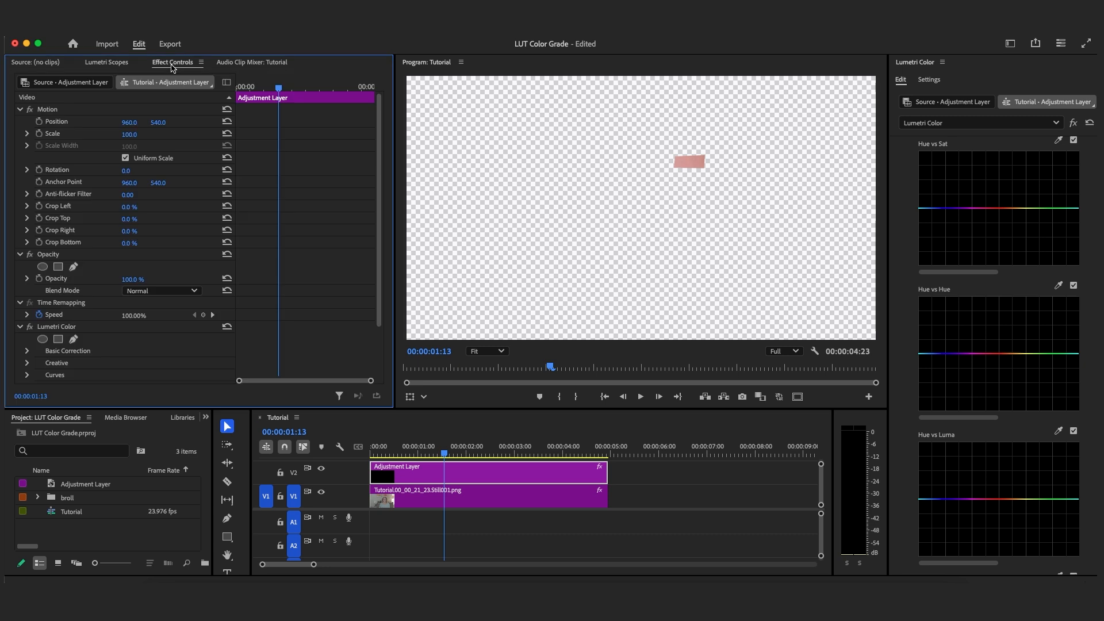
pyautogui.click(109, 63)
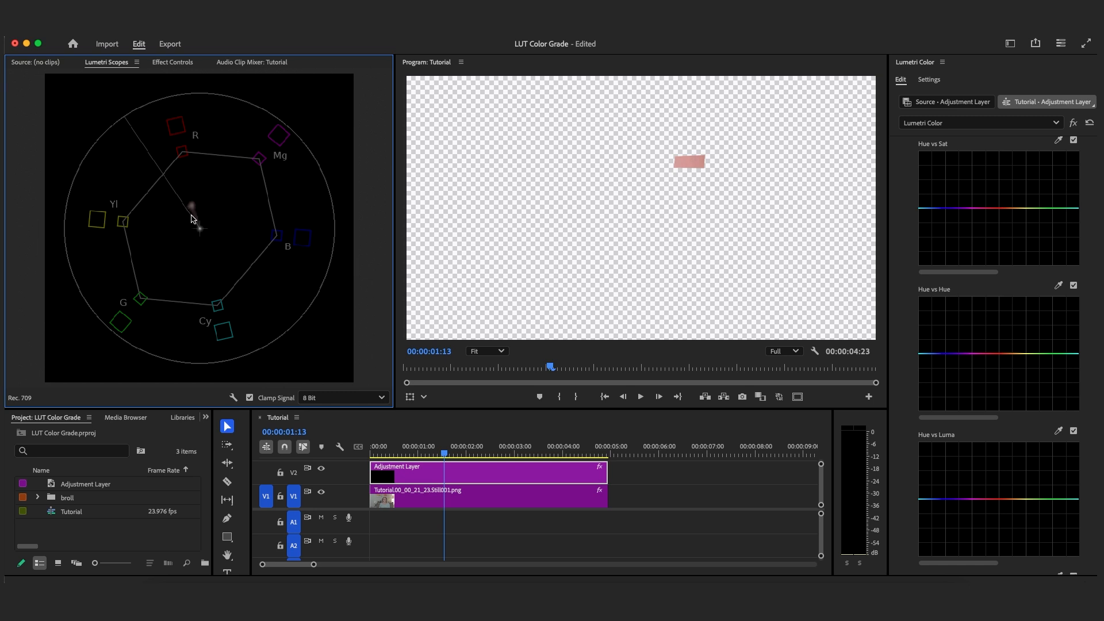
pyautogui.click(1059, 286)
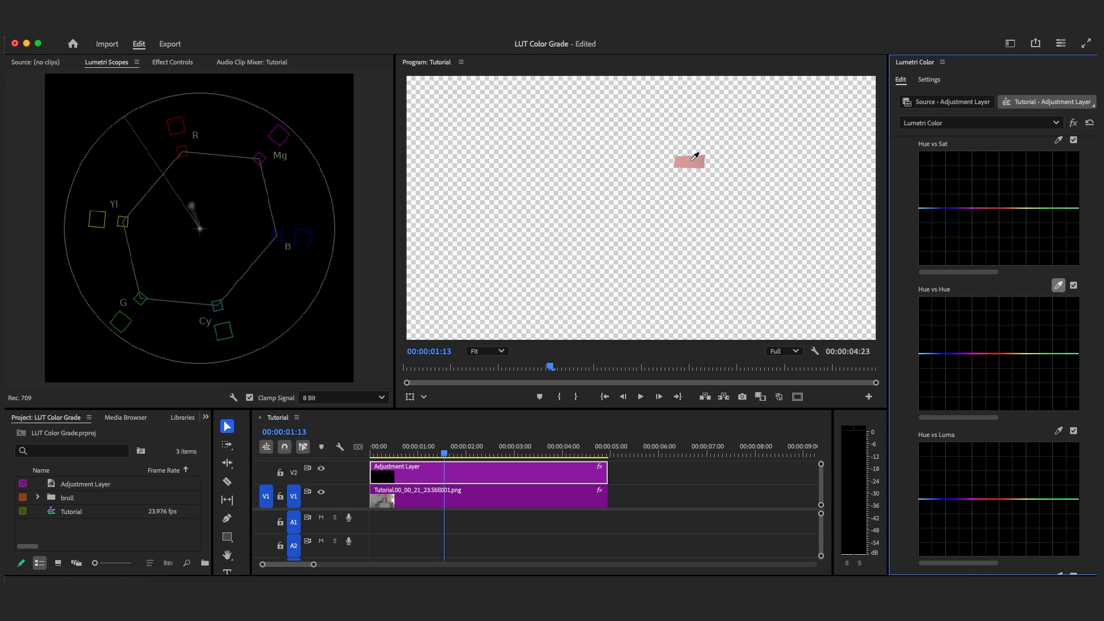
pyautogui.click(690, 162)
pyautogui.click(1000, 354)
pyautogui.moveTo(1000, 353)
pyautogui.mouseDown()
pyautogui.moveTo(1001, 320)
pyautogui.moveTo(1001, 360)
pyautogui.mouseUp()
# Step: Delete the forehead opacity mask, Mask (1), from the V1 still clip
pyautogui.click(424, 502)
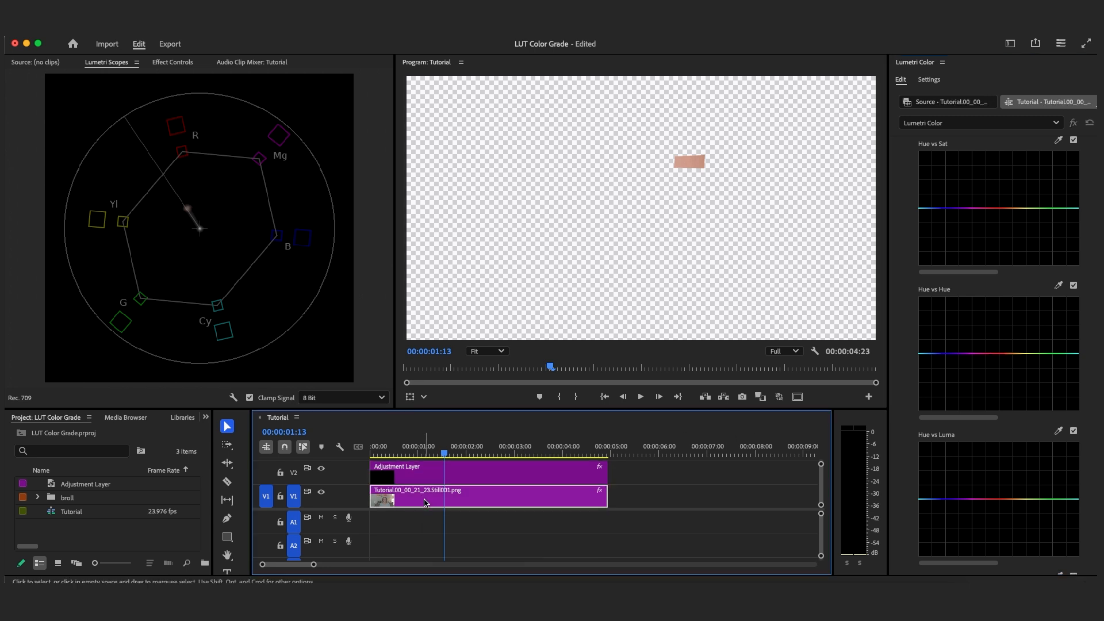
pyautogui.click(164, 63)
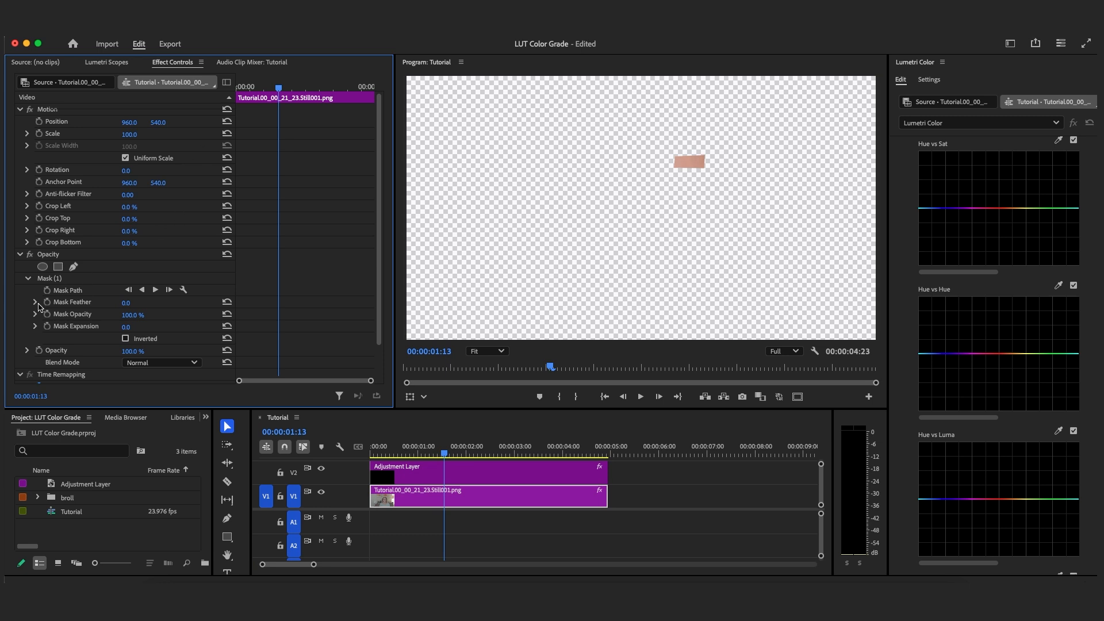
pyautogui.click(49, 279)
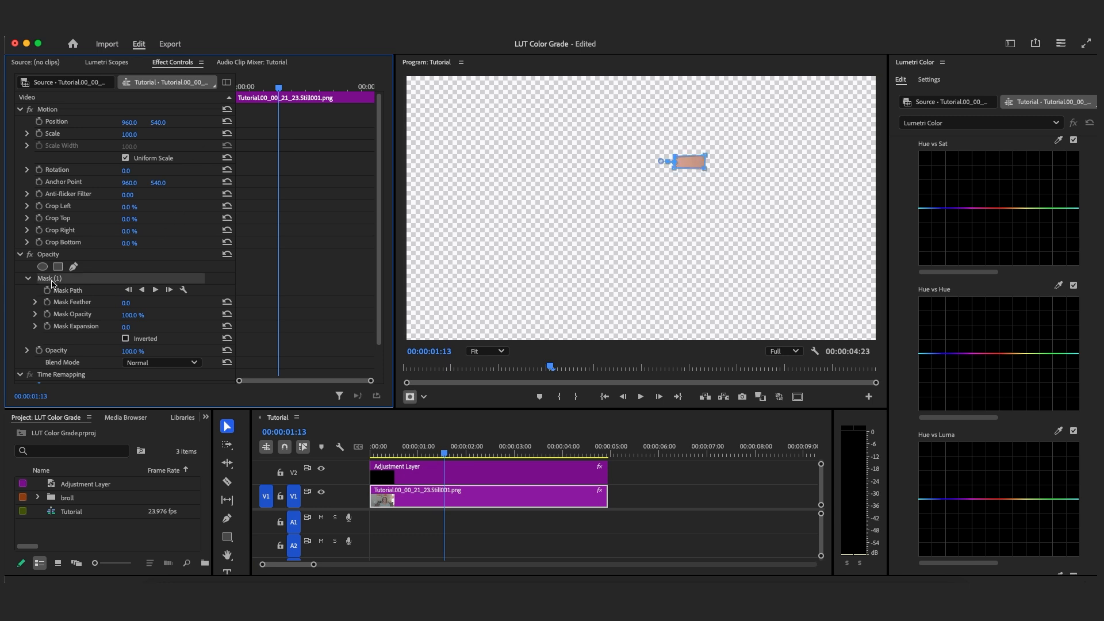
pyautogui.press('Delete')
# Step: Add three points to the adjustment layer's white RGB curve and shape a gentle S-curve by raising the highlights and lowering the shadows
pyautogui.click(483, 476)
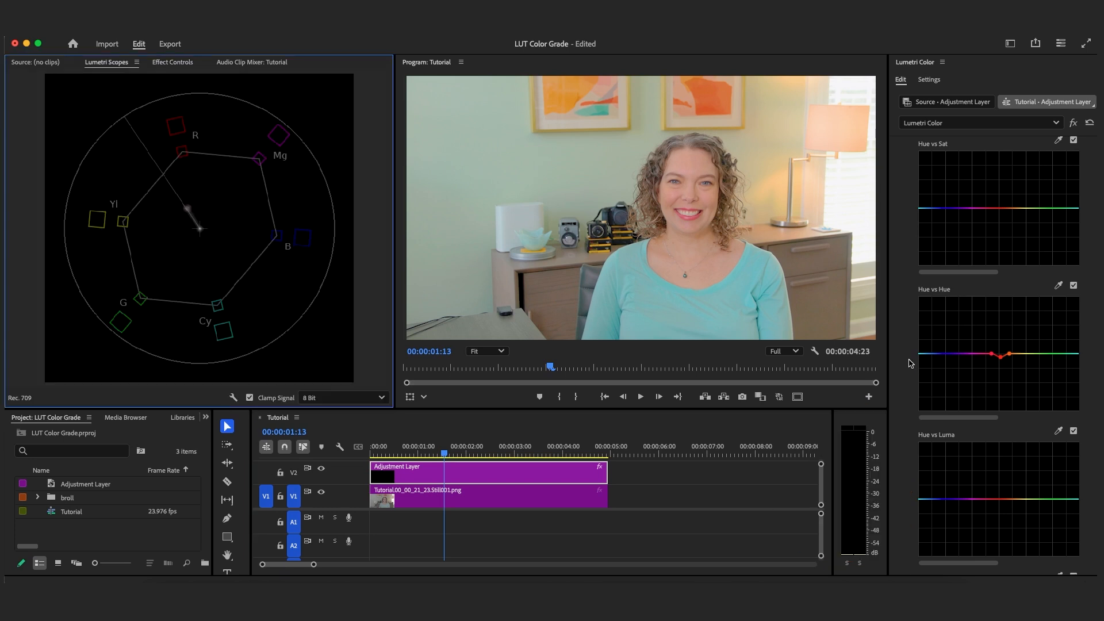
pyautogui.scroll(5, 910, 362)
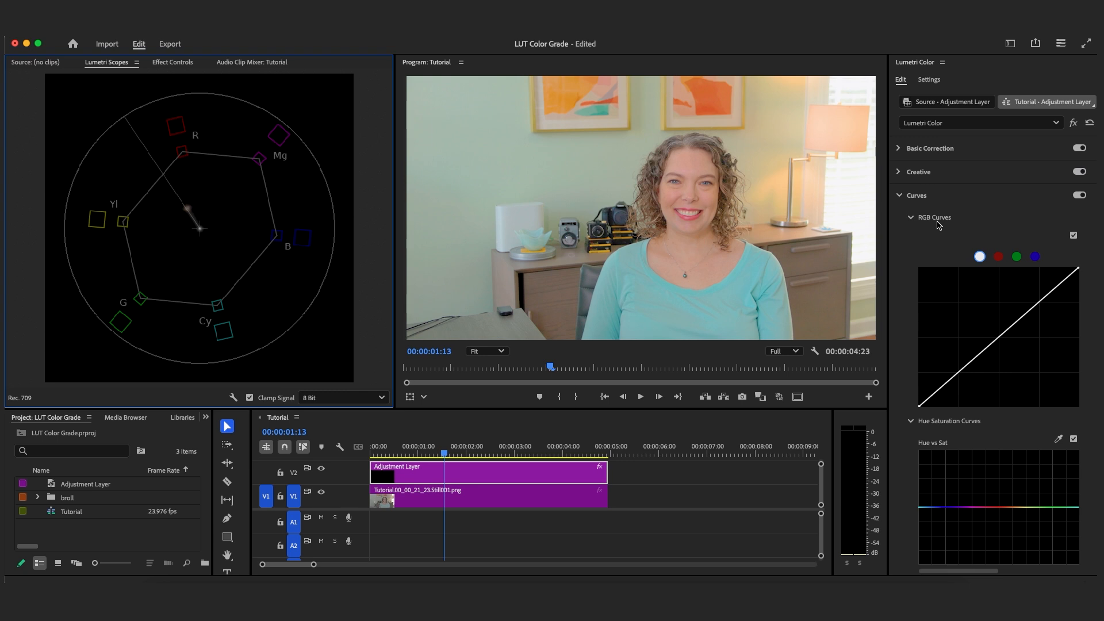
pyautogui.click(166, 62)
pyautogui.click(125, 63)
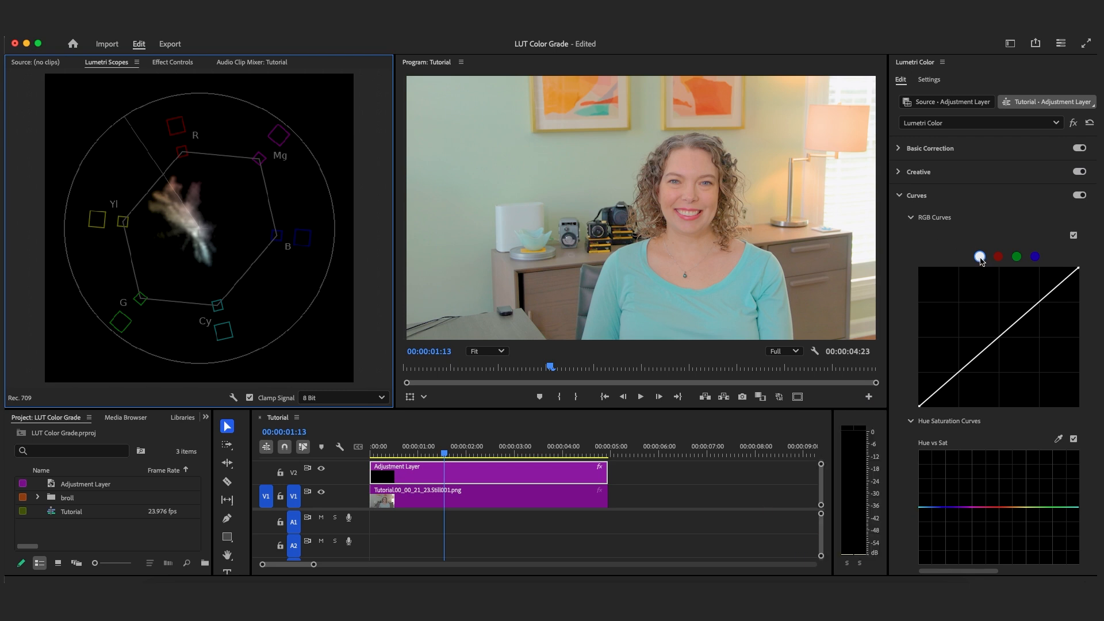
pyautogui.click(1039, 301)
pyautogui.click(999, 337)
pyautogui.click(958, 374)
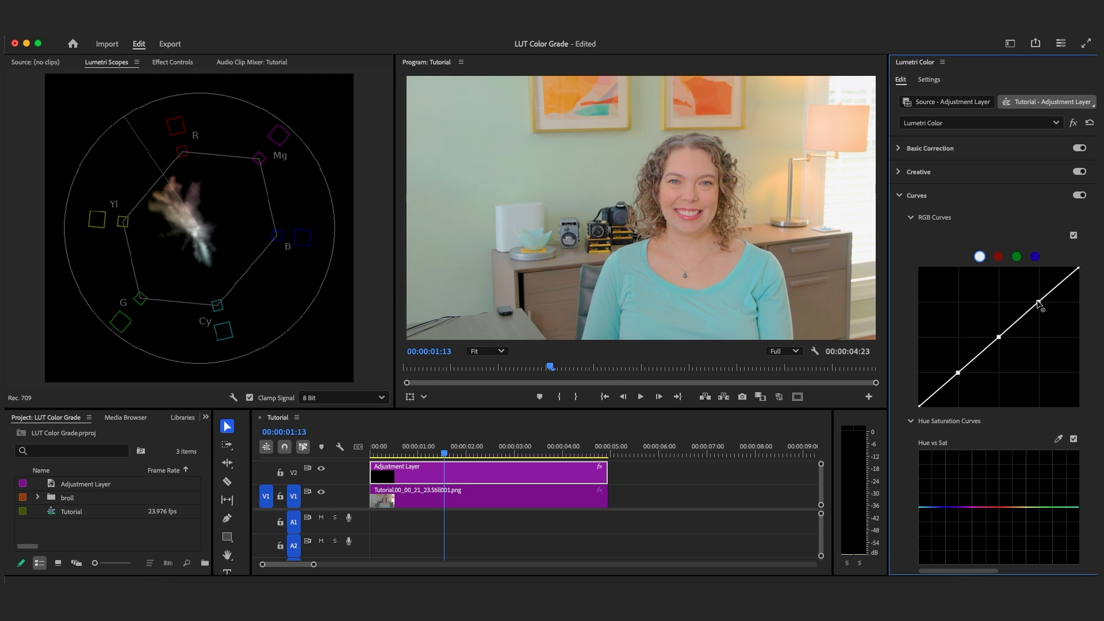
pyautogui.moveTo(1039, 301); pyautogui.dragTo(1036, 299)
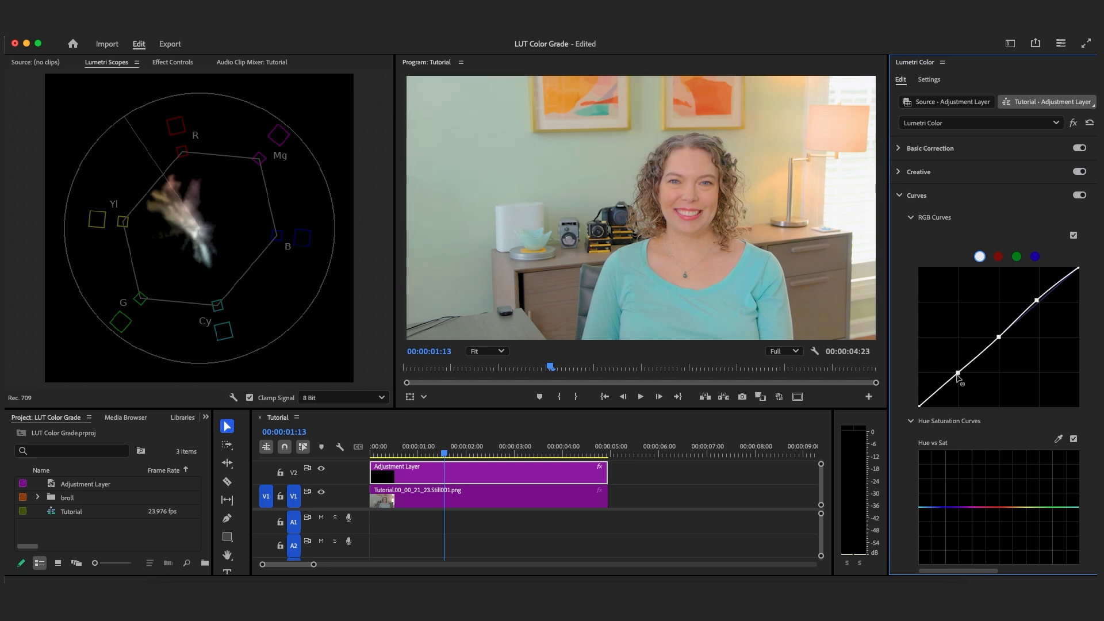
pyautogui.moveTo(957, 374); pyautogui.dragTo(960, 376)
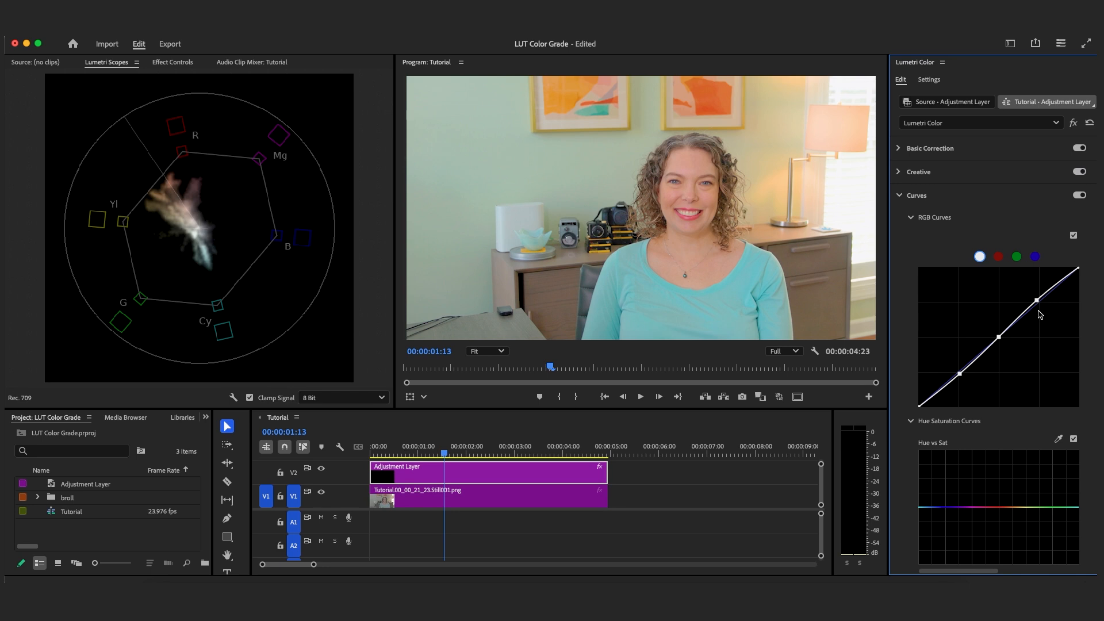
# Step: Display only the Parade (RGB) scope and raise the midpoint of the red RGB curve slightly
pyautogui.click(234, 398)
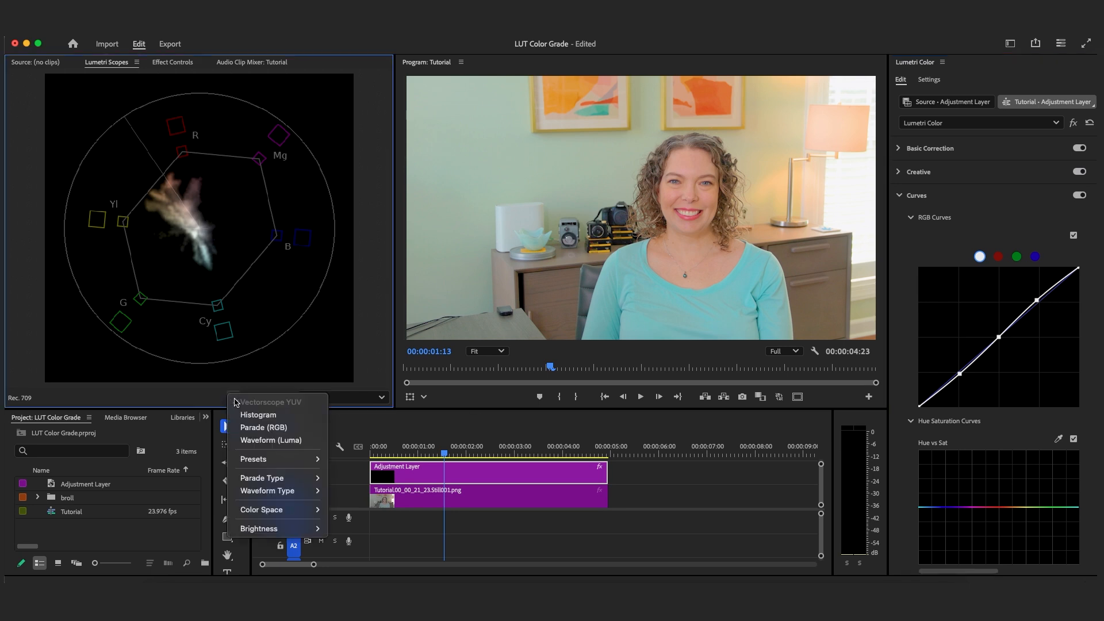
pyautogui.click(250, 430)
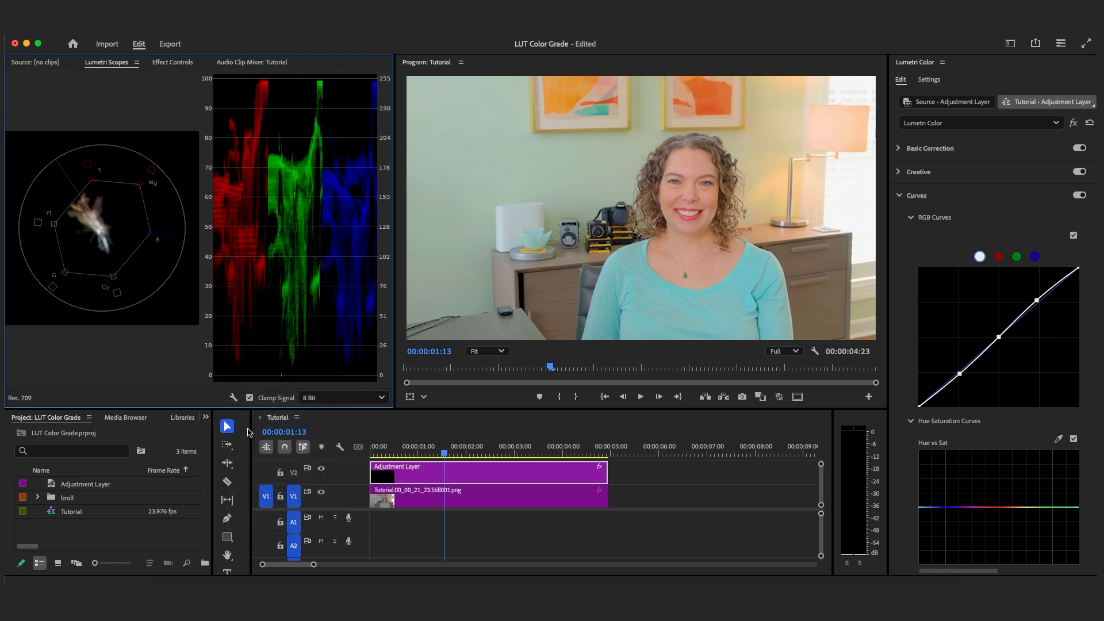
pyautogui.click(234, 398)
pyautogui.click(249, 402)
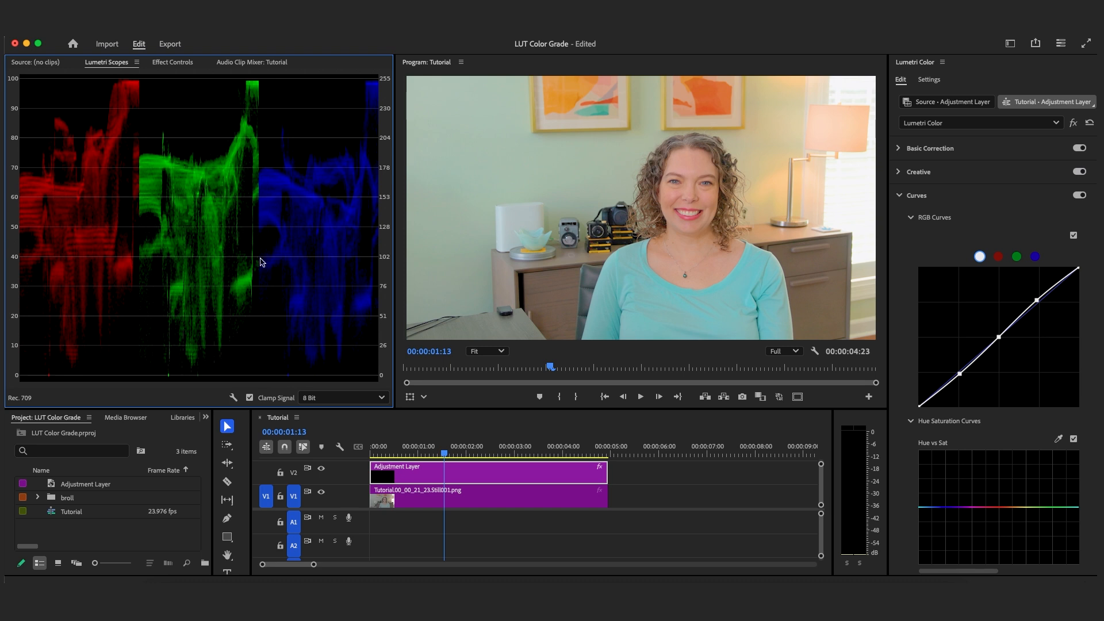
pyautogui.click(998, 257)
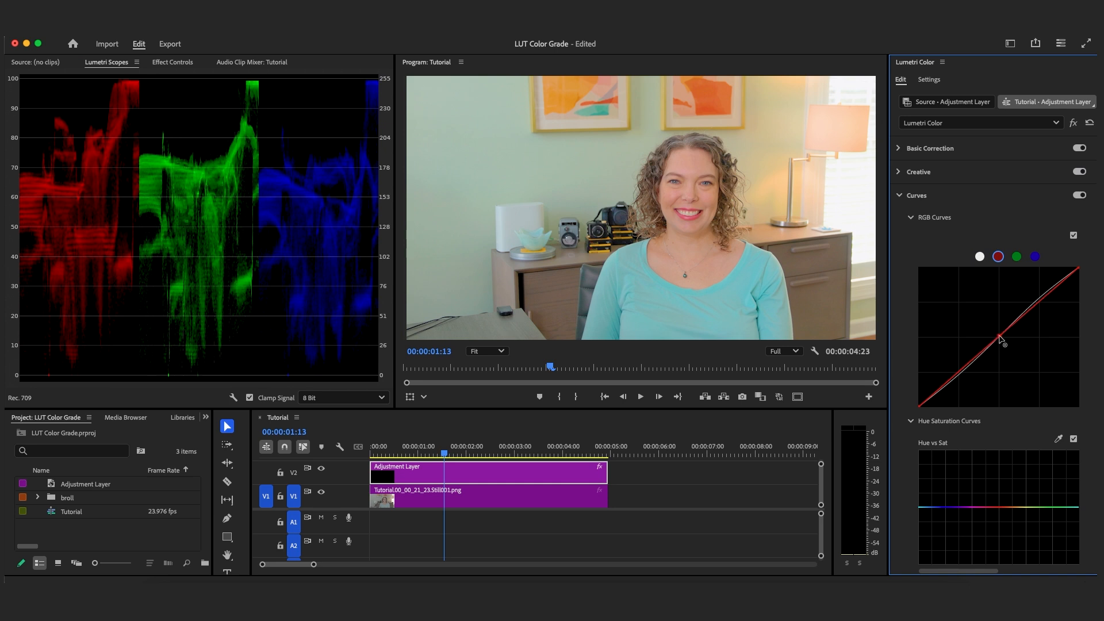
pyautogui.moveTo(998, 335); pyautogui.dragTo(996, 333)
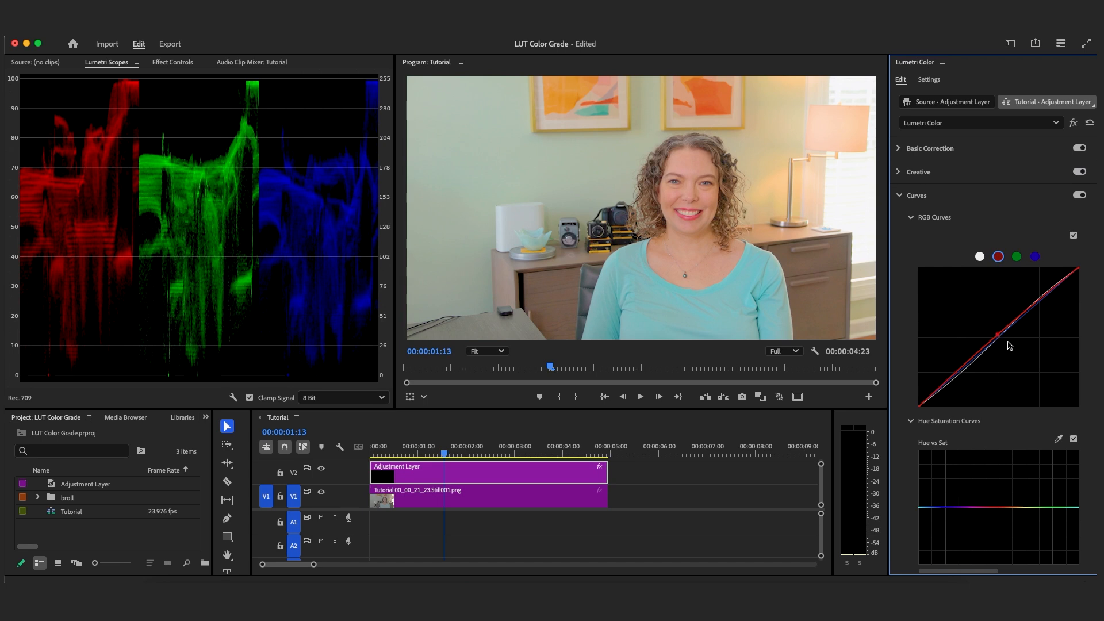
# Step: Set the Lumetri Scopes to show only Vectorscope YUV in place of the RGB parade
pyautogui.rightClick(233, 397)
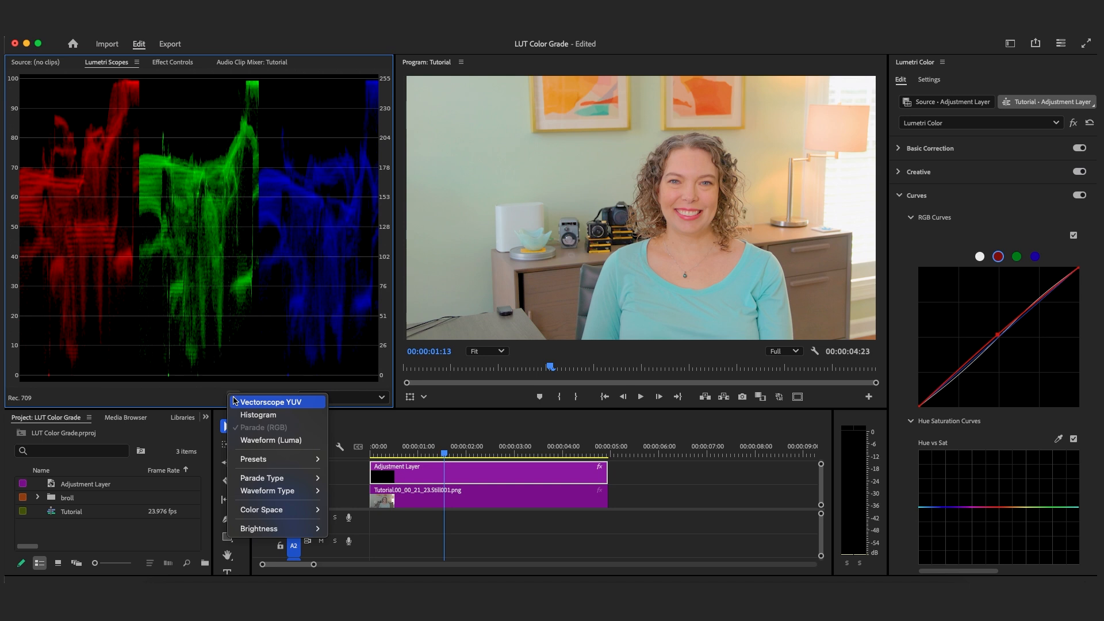
pyautogui.click(266, 404)
pyautogui.rightClick(236, 400)
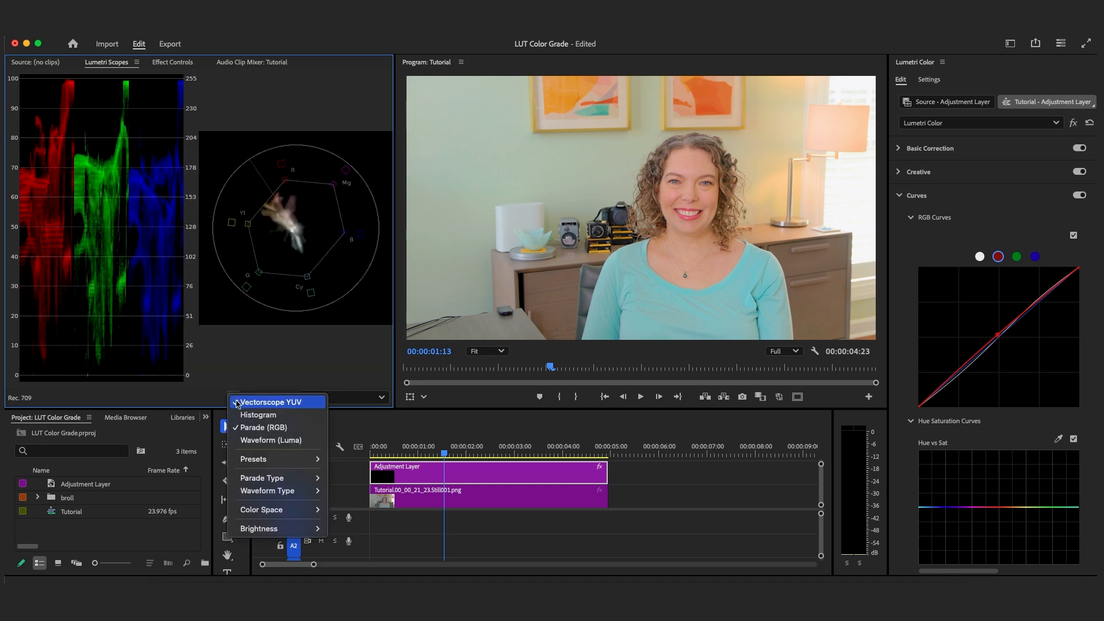
pyautogui.click(262, 427)
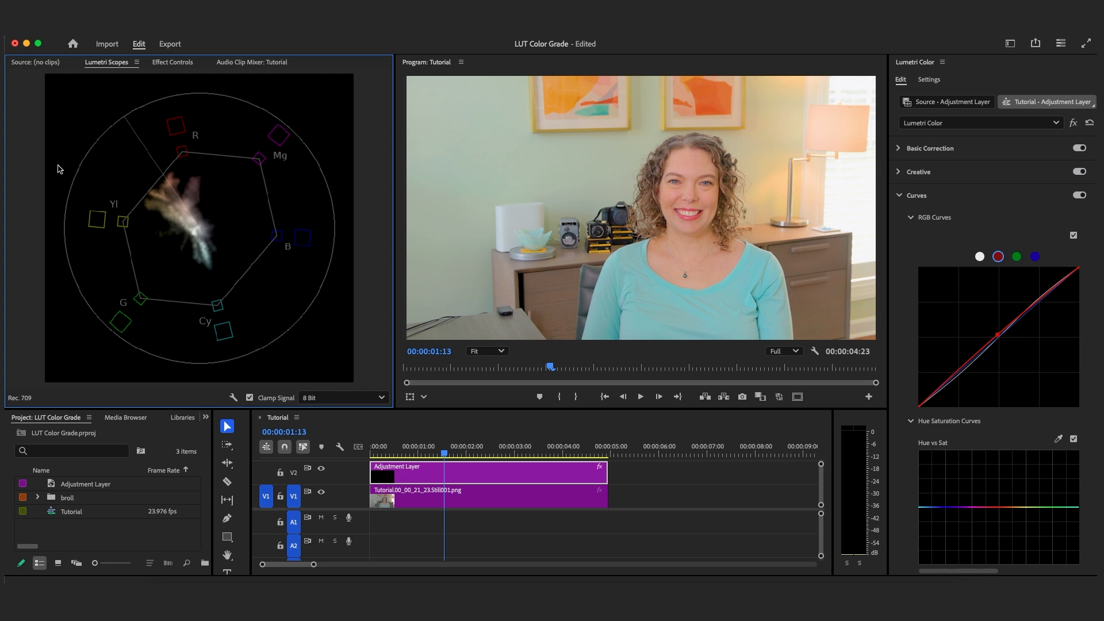
# Step: Sample the green wall for the Hue vs Sat curve and raise its centre point to boost the green saturation
pyautogui.scroll(-1, 907, 474)
pyautogui.scroll(-5, 907, 475)
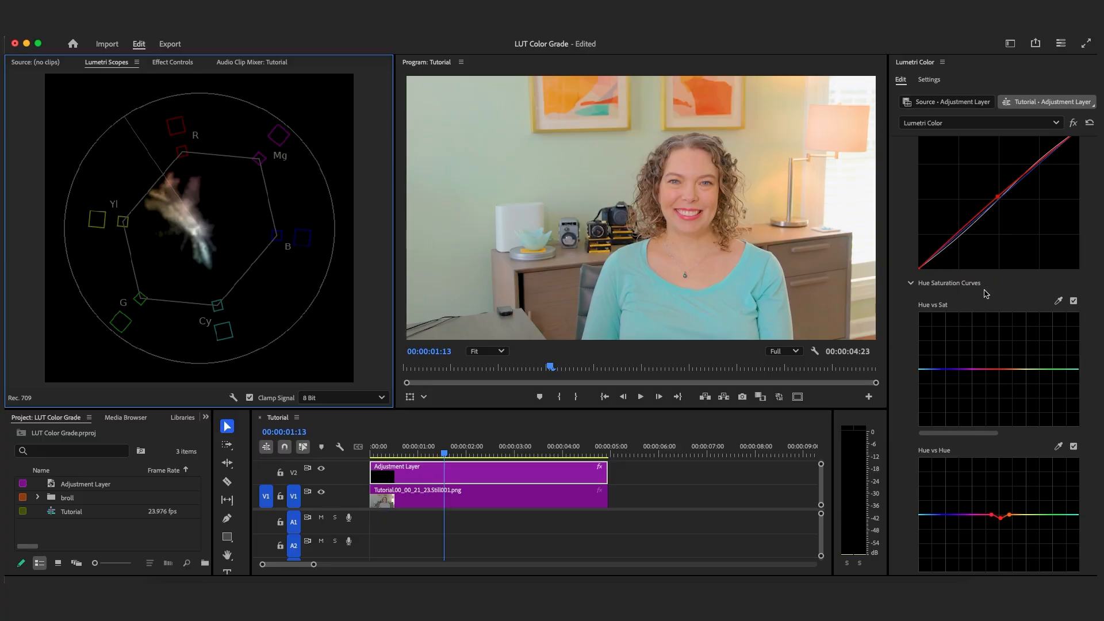
pyautogui.click(1058, 300)
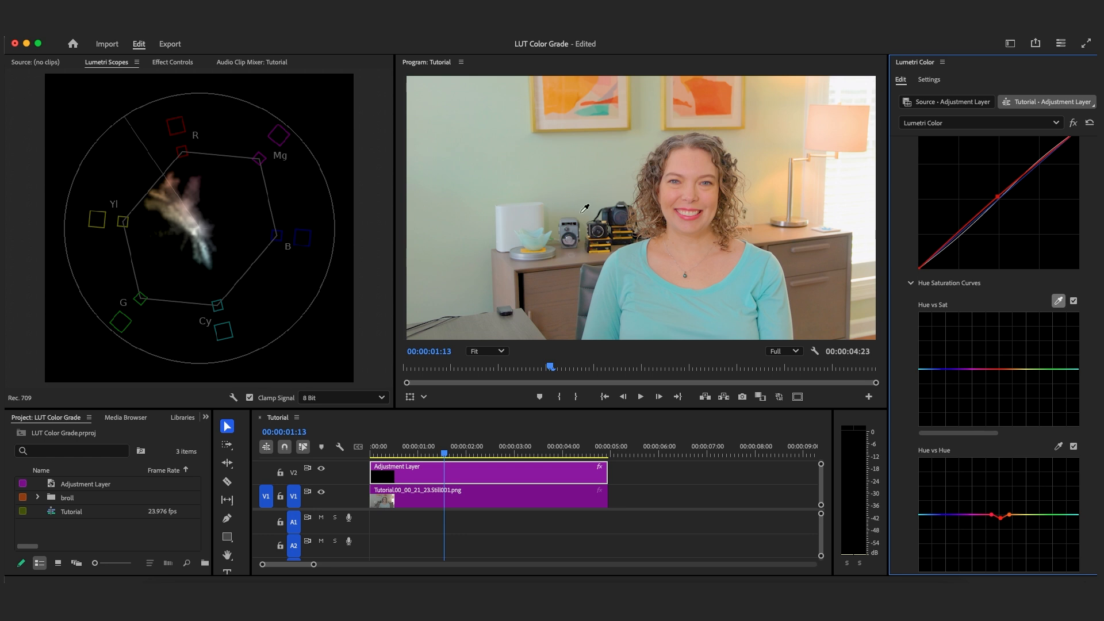
pyautogui.click(458, 263)
pyautogui.moveTo(1040, 371); pyautogui.dragTo(1038, 360)
pyautogui.moveTo(1038, 358); pyautogui.dragTo(1040, 357)
# Step: Sample the teal plant for the Hue vs Sat curve and raise the cyan point to increase its saturation
pyautogui.click(1063, 297)
pyautogui.click(540, 235)
pyautogui.moveTo(922, 367); pyautogui.dragTo(922, 357)
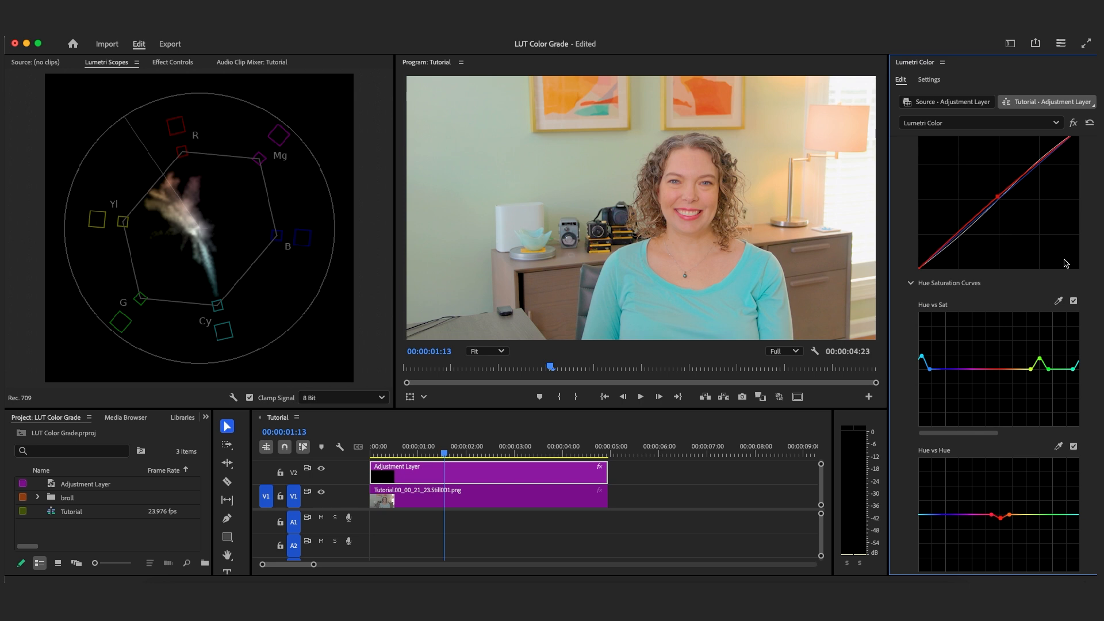
# Step: Sample the woman's lips for the Hue vs Sat curve, try stronger red saturation, and settle the red point just above the baseline
pyautogui.click(1059, 302)
pyautogui.click(698, 213)
pyautogui.moveTo(996, 369); pyautogui.dragTo(995, 361)
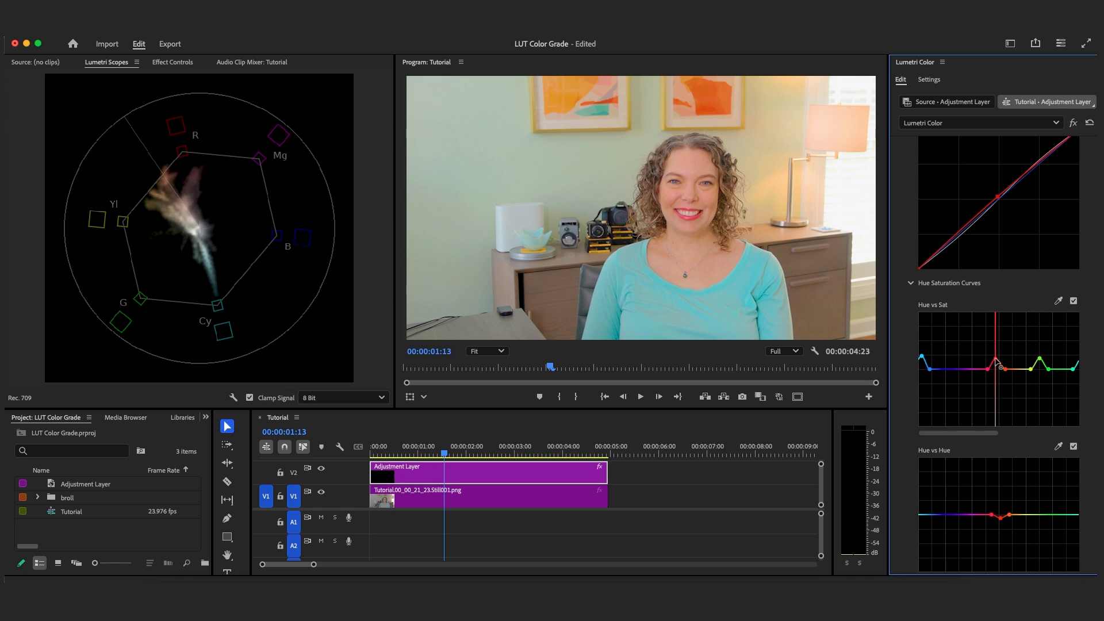
pyautogui.moveTo(995, 360); pyautogui.dragTo(995, 351)
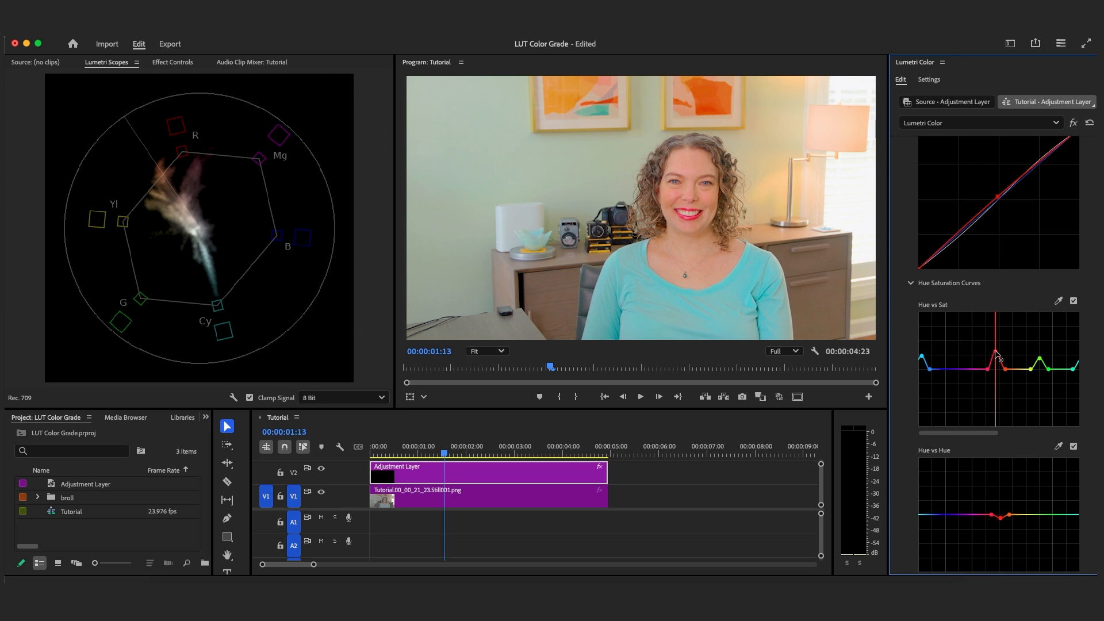
pyautogui.moveTo(995, 352); pyautogui.dragTo(997, 370)
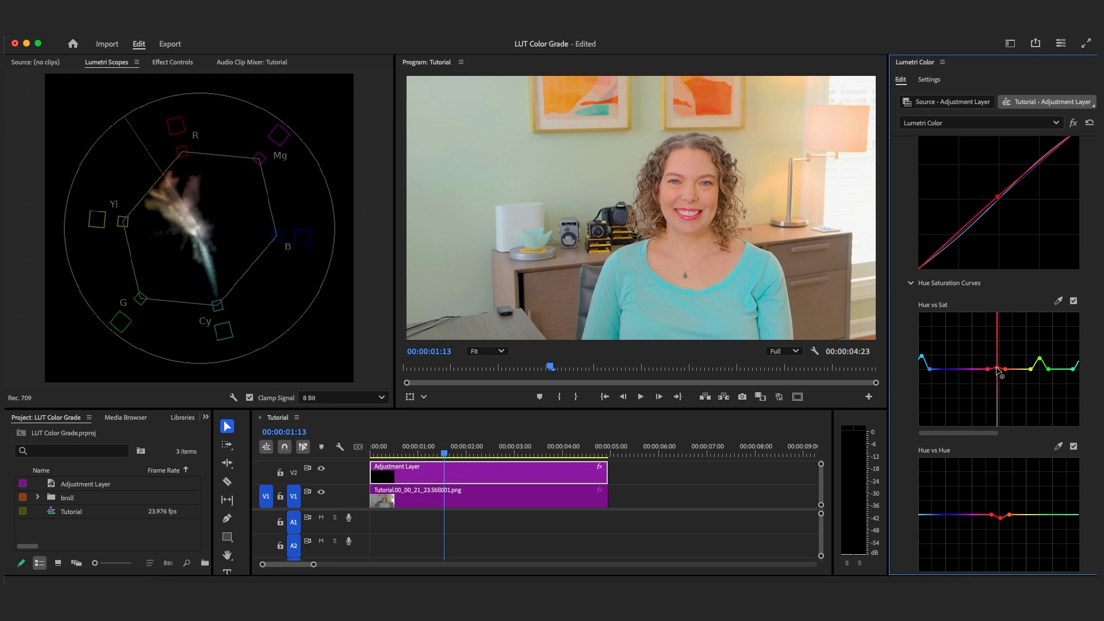
# Step: In Color Wheels & Match, nudge the shadows and highlights slightly toward blue and the midtones slightly toward warm orange
pyautogui.scroll(4, 900, 201)
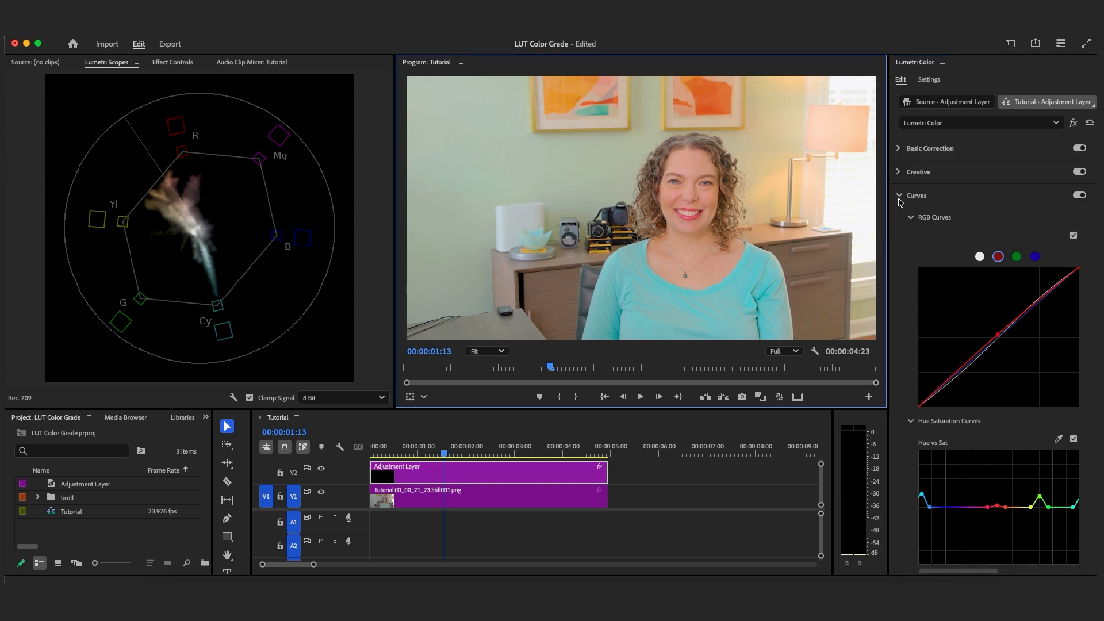
pyautogui.click(899, 196)
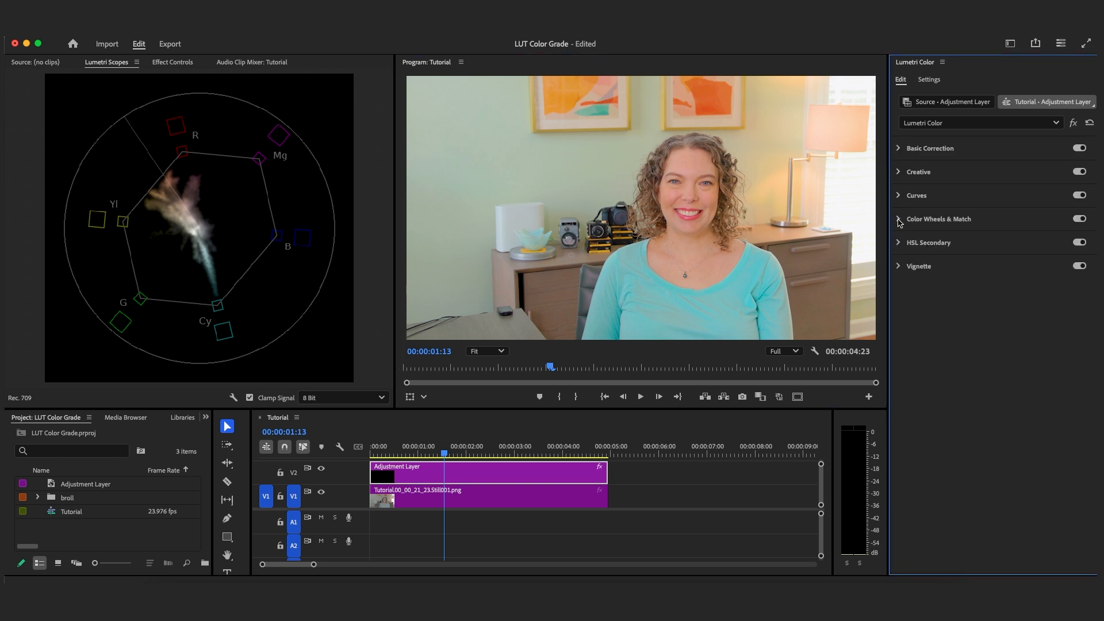
pyautogui.click(899, 220)
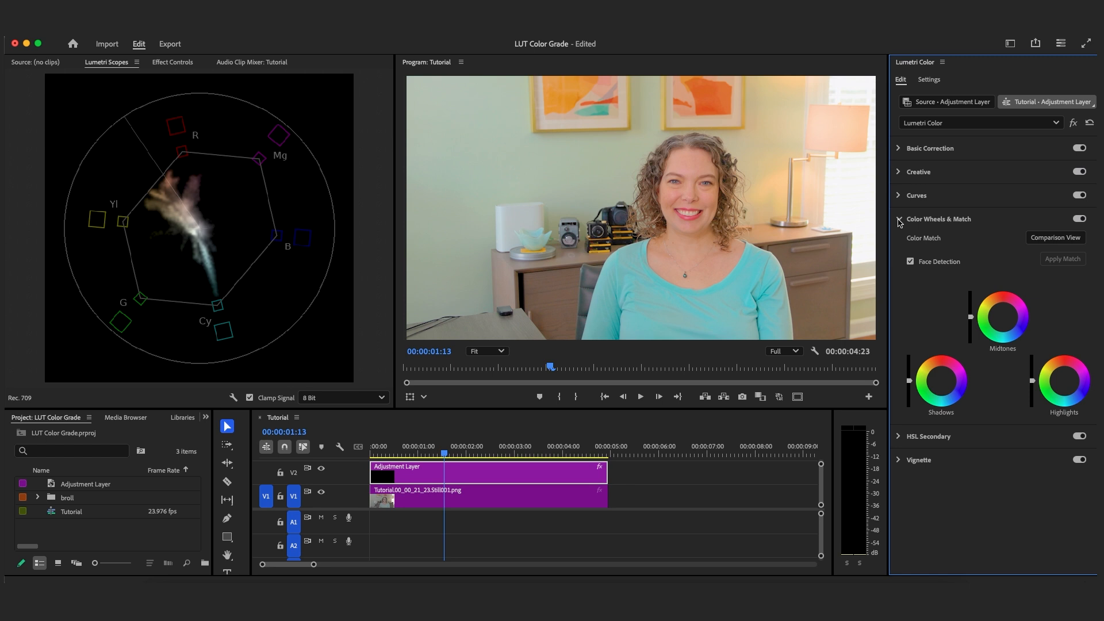
pyautogui.moveTo(941, 381); pyautogui.dragTo(943, 384)
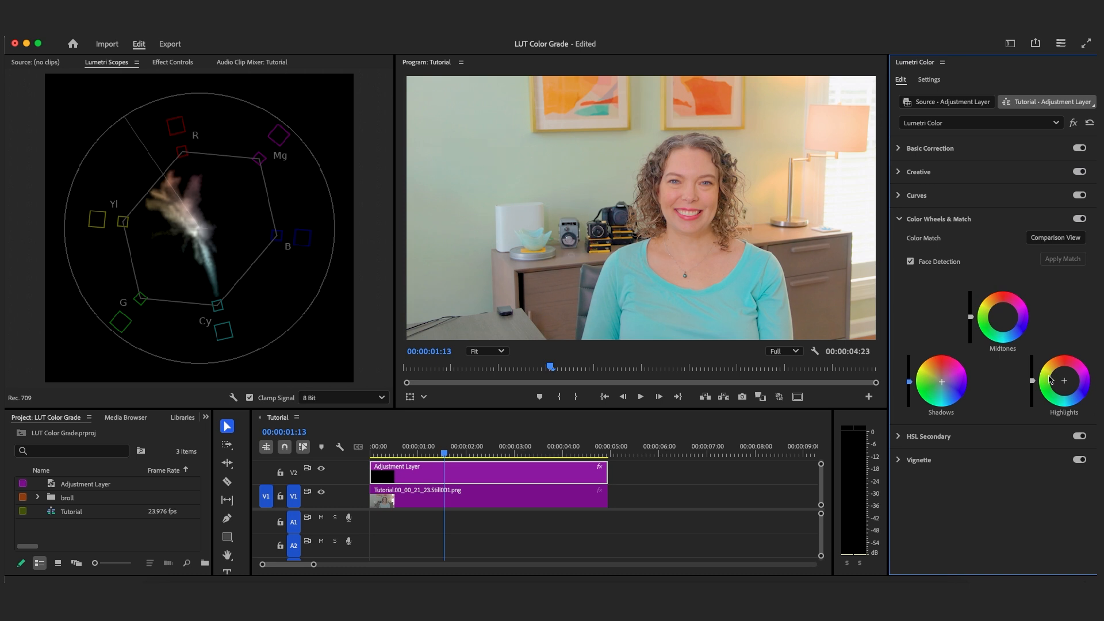
pyautogui.click(1066, 384)
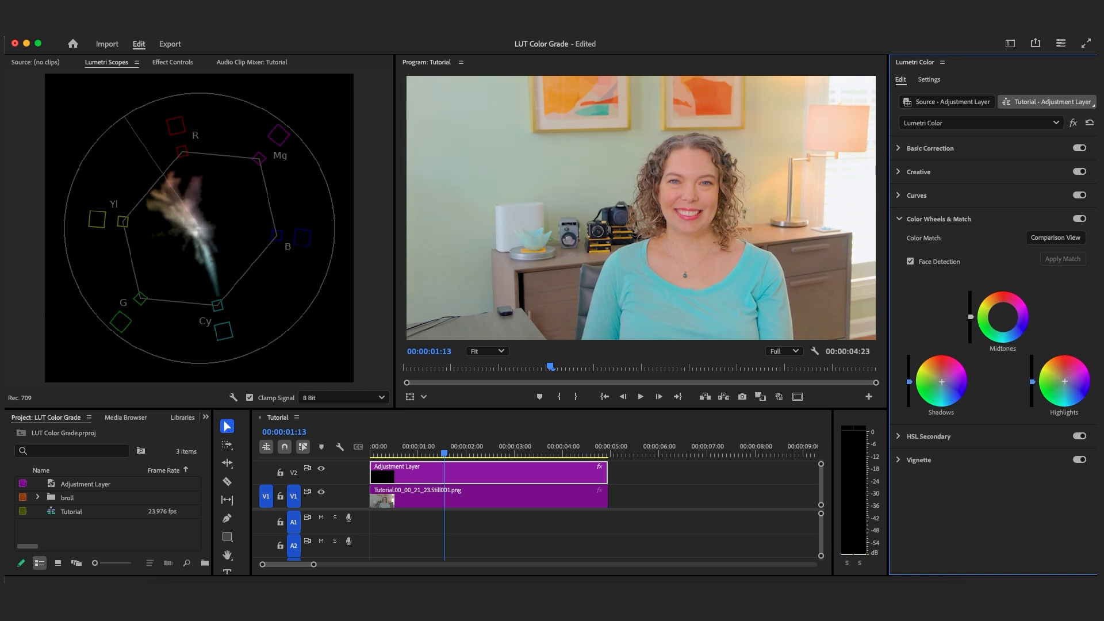
pyautogui.click(1003, 317)
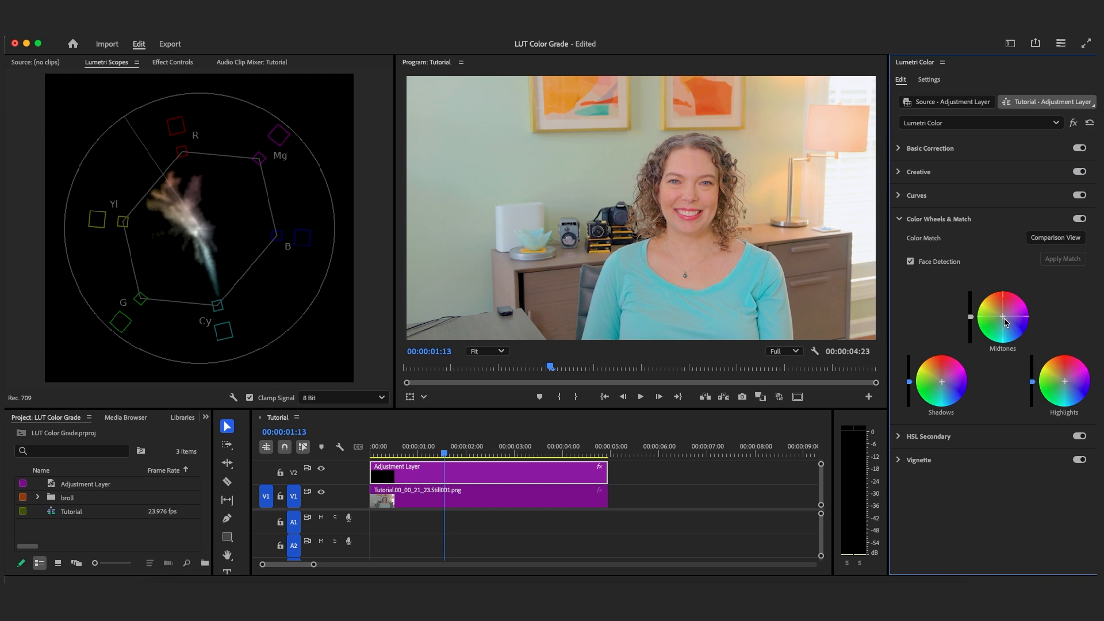
pyautogui.moveTo(1003, 317); pyautogui.dragTo(1002, 316)
# Step: Show only Waveform (Luma) in the Lumetri Scopes and raise the midtones' brightness slightly in the color wheels
pyautogui.click(233, 397)
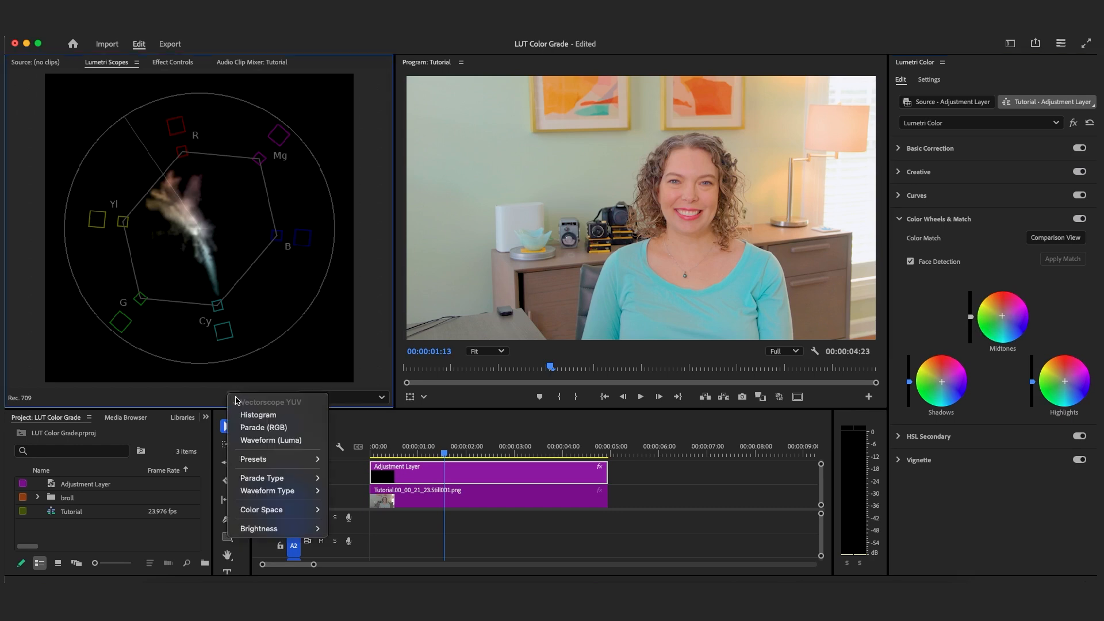
pyautogui.click(243, 441)
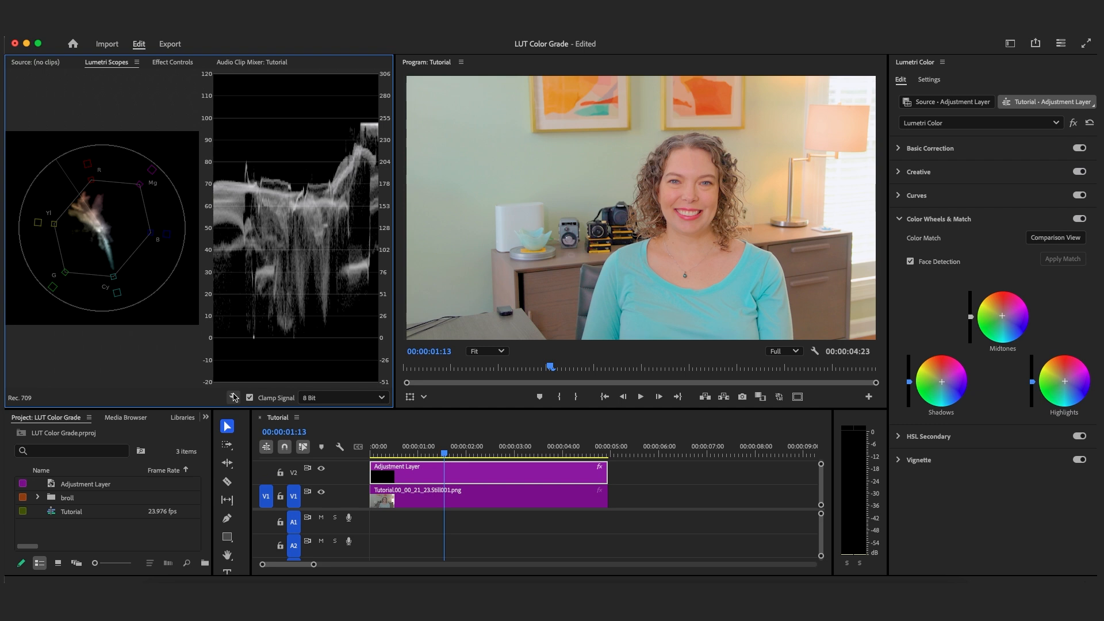
pyautogui.click(233, 398)
pyautogui.click(235, 403)
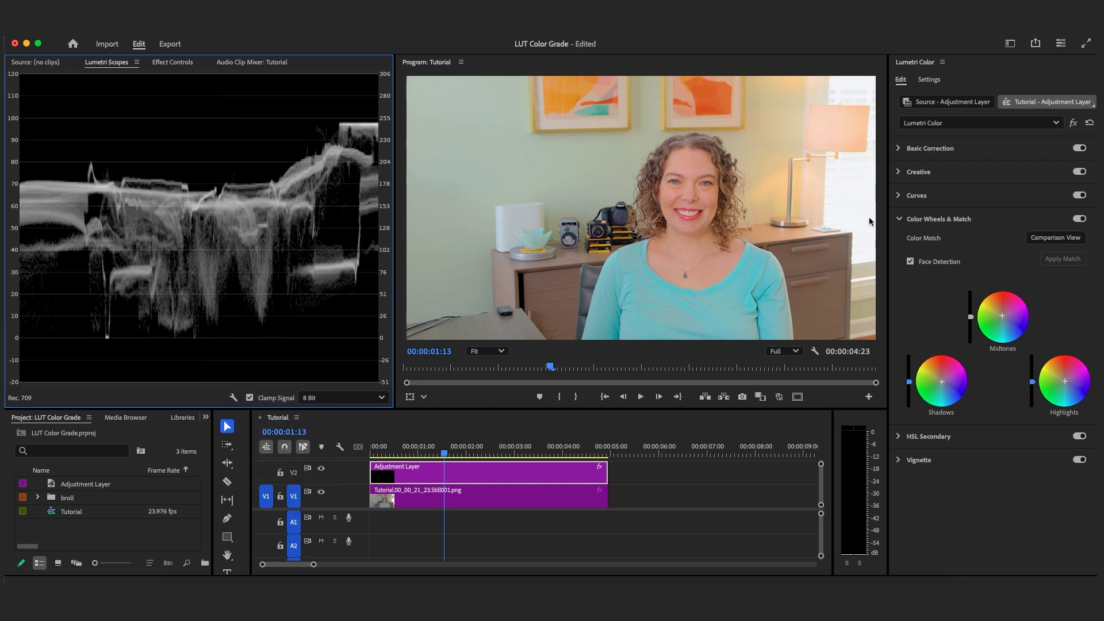
pyautogui.moveTo(970, 318); pyautogui.dragTo(970, 316)
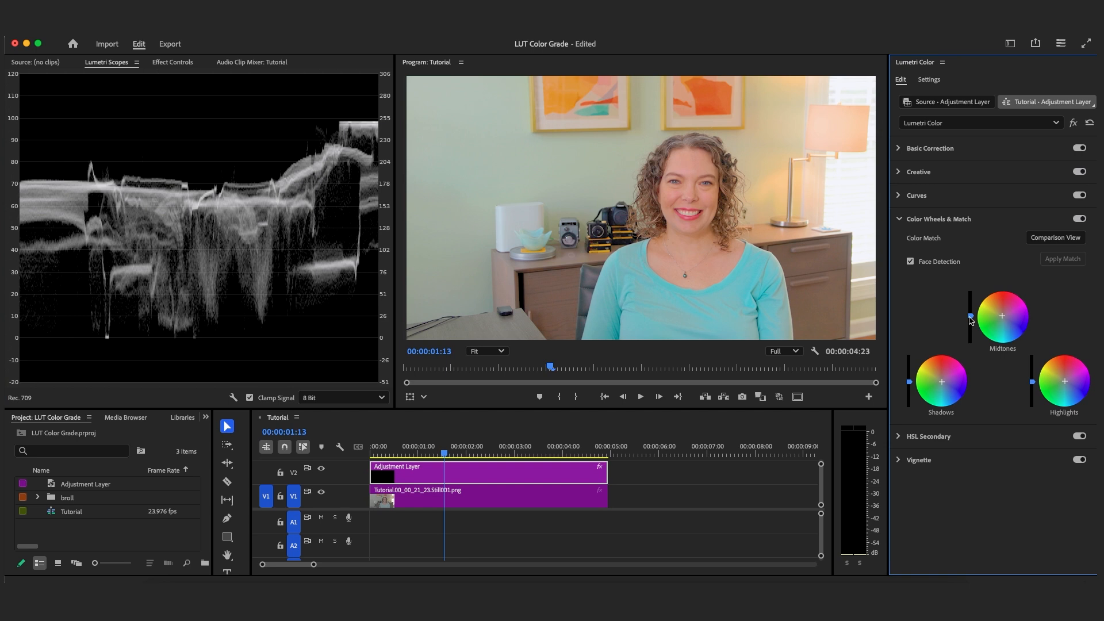
# Step: Add a subtle vignette to the adjustment layer with Amount -0.5 and Feather 60.1
pyautogui.click(900, 463)
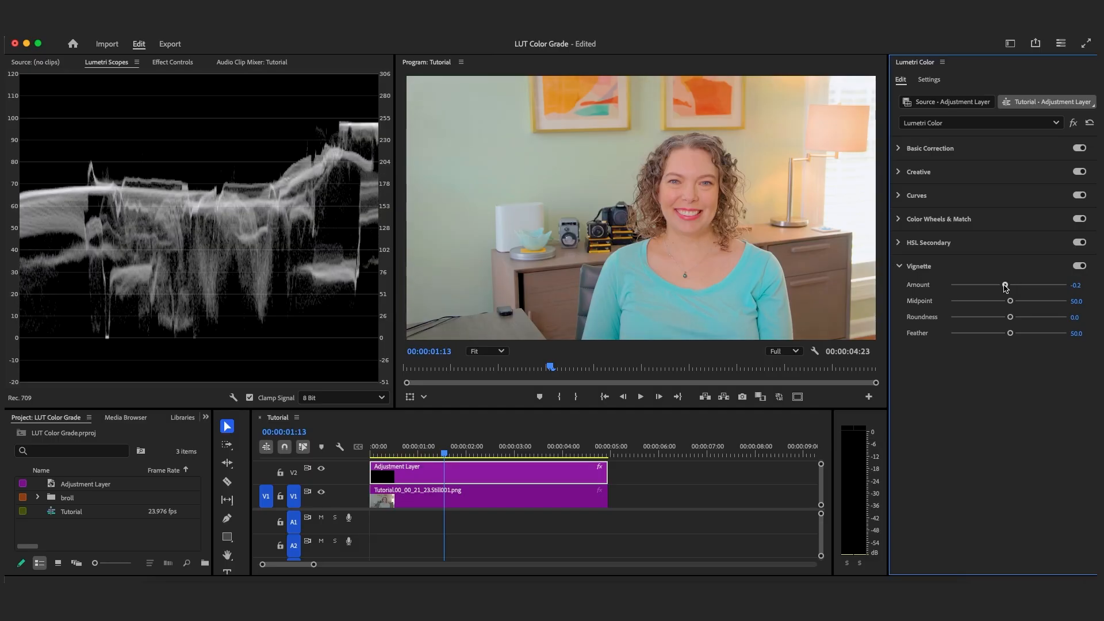
pyautogui.moveTo(1006, 288); pyautogui.dragTo(998, 288)
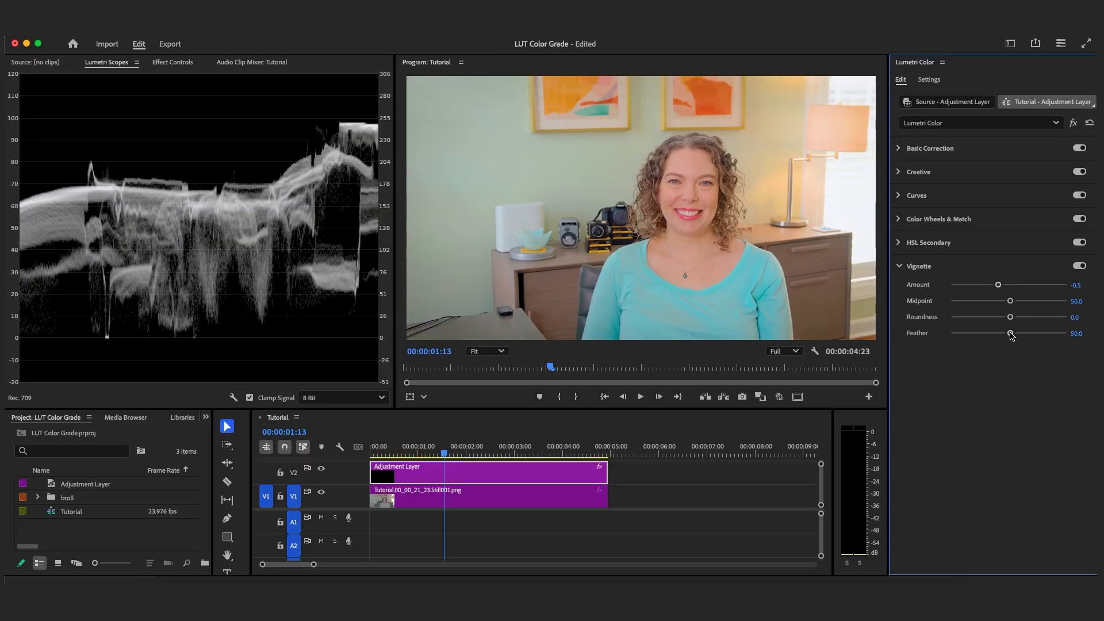
pyautogui.moveTo(1012, 335); pyautogui.dragTo(1015, 335)
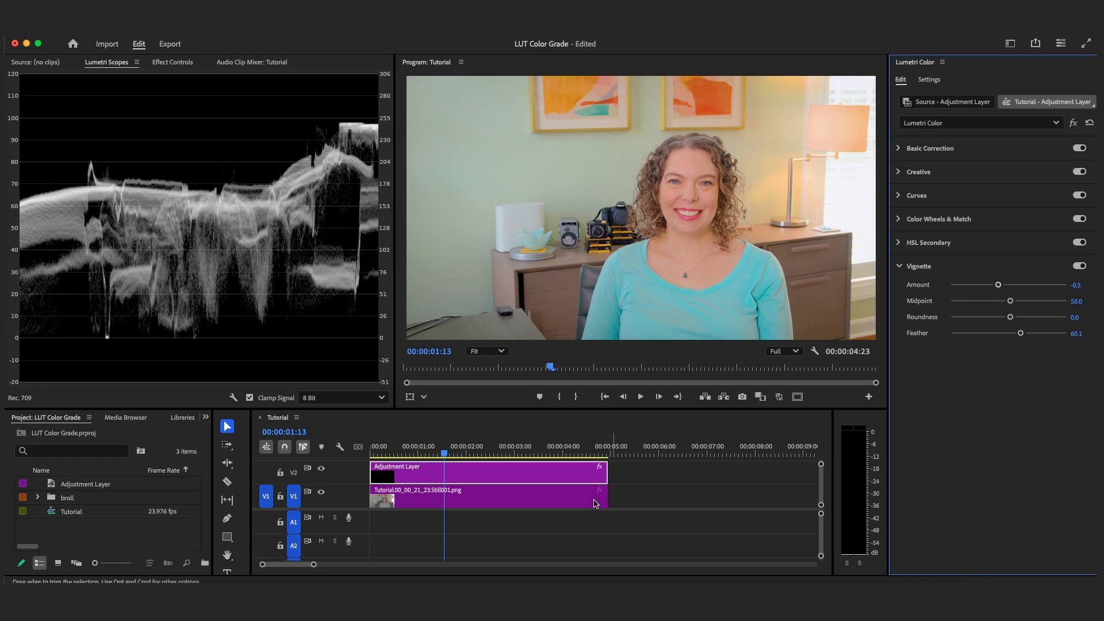
# Step: Switch to the Essentials workspace and open the effect controls of the Tutorial still image clip on track V1
pyautogui.click(1009, 44)
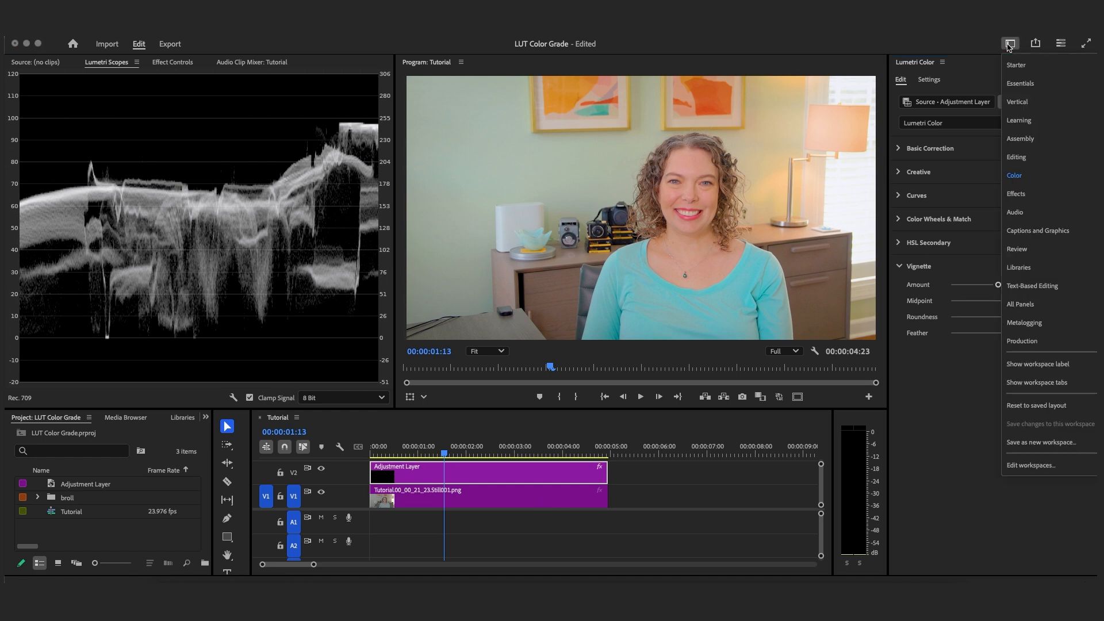
pyautogui.click(1020, 83)
pyautogui.click(223, 469)
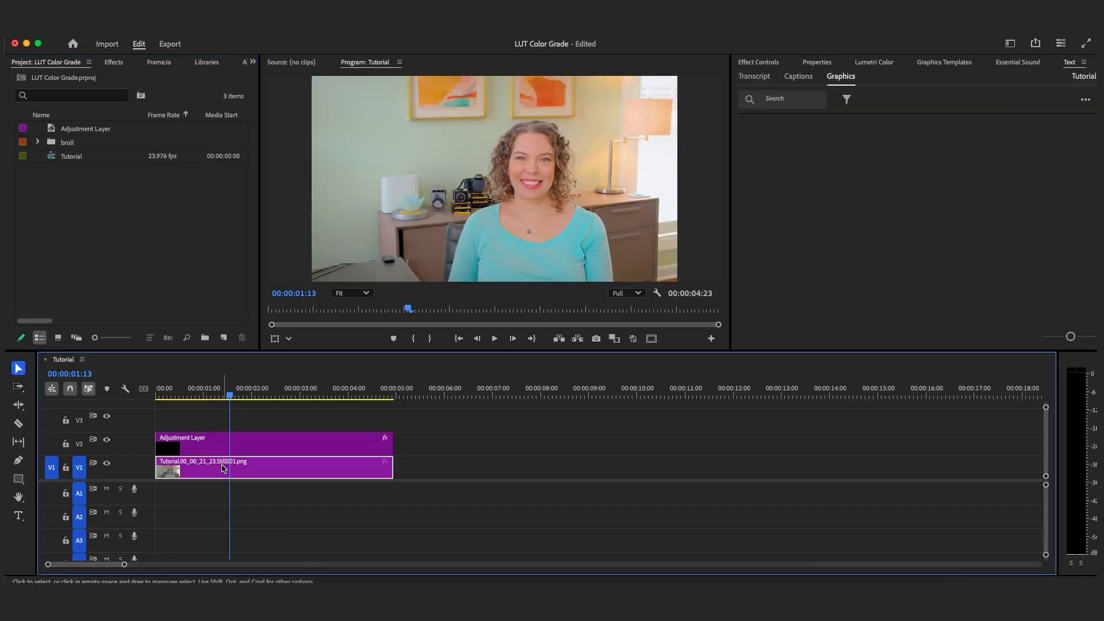
pyautogui.click(762, 63)
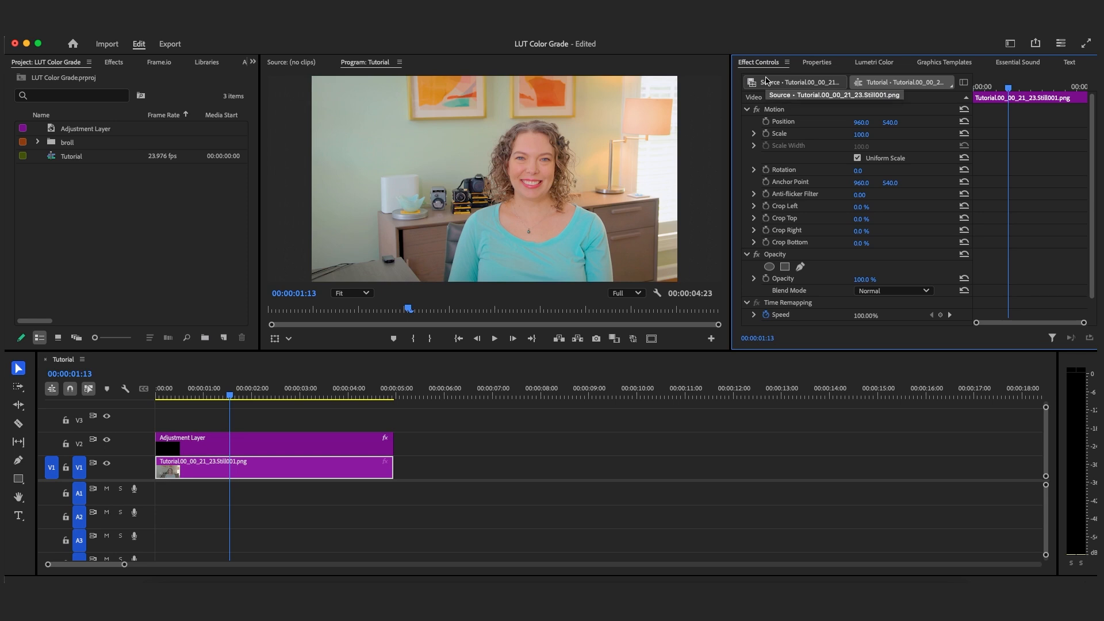
# Step: Reframe the still image clip with Scale 121.4 and Position 912.0, 501.0
pyautogui.click(754, 134)
pyautogui.moveTo(861, 157); pyautogui.dragTo(872, 160)
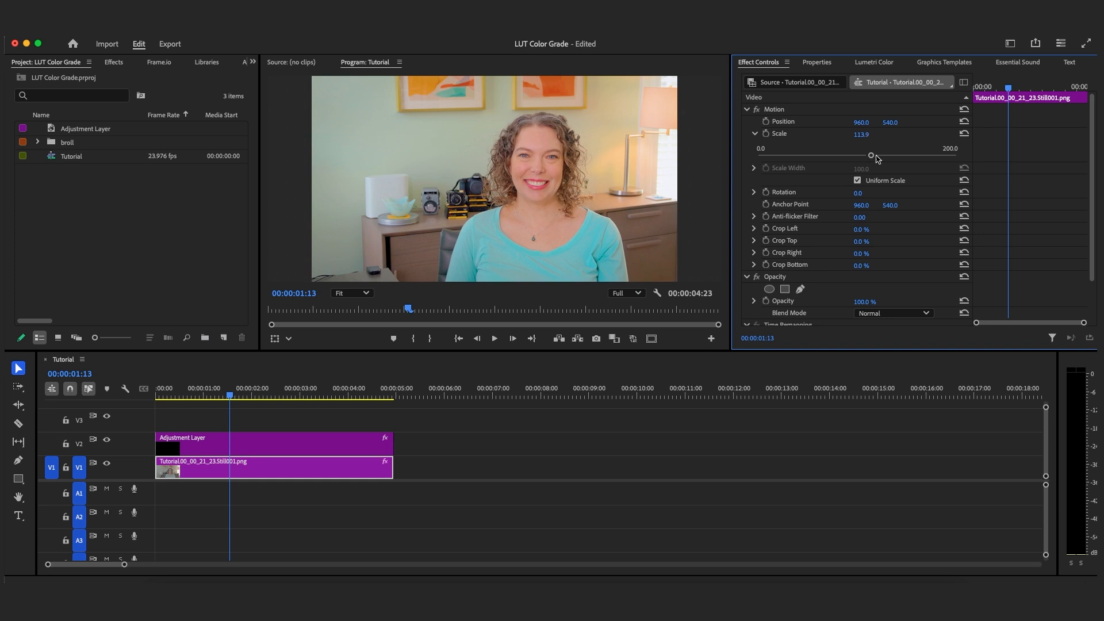
pyautogui.moveTo(872, 158); pyautogui.dragTo(878, 160)
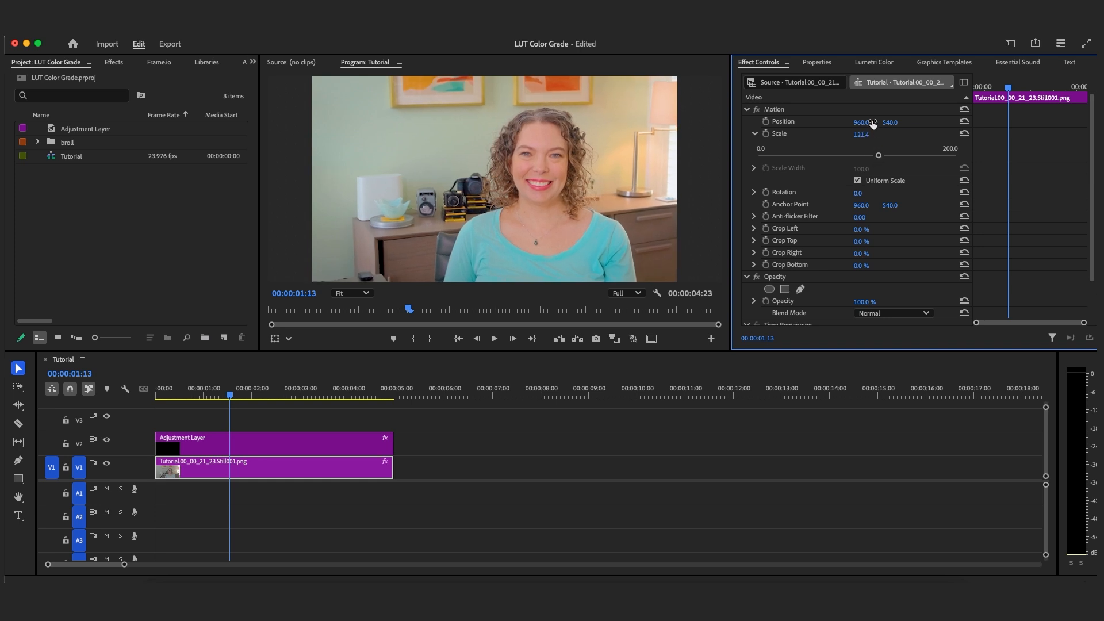
pyautogui.moveTo(860, 122); pyautogui.dragTo(834, 123)
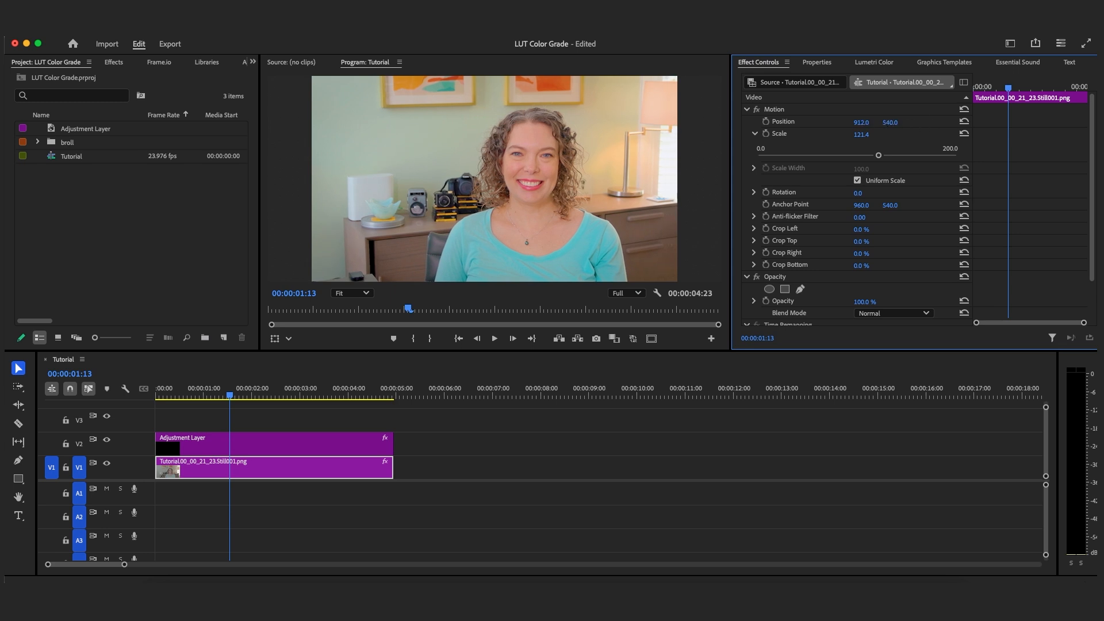
pyautogui.moveTo(890, 122); pyautogui.dragTo(875, 122)
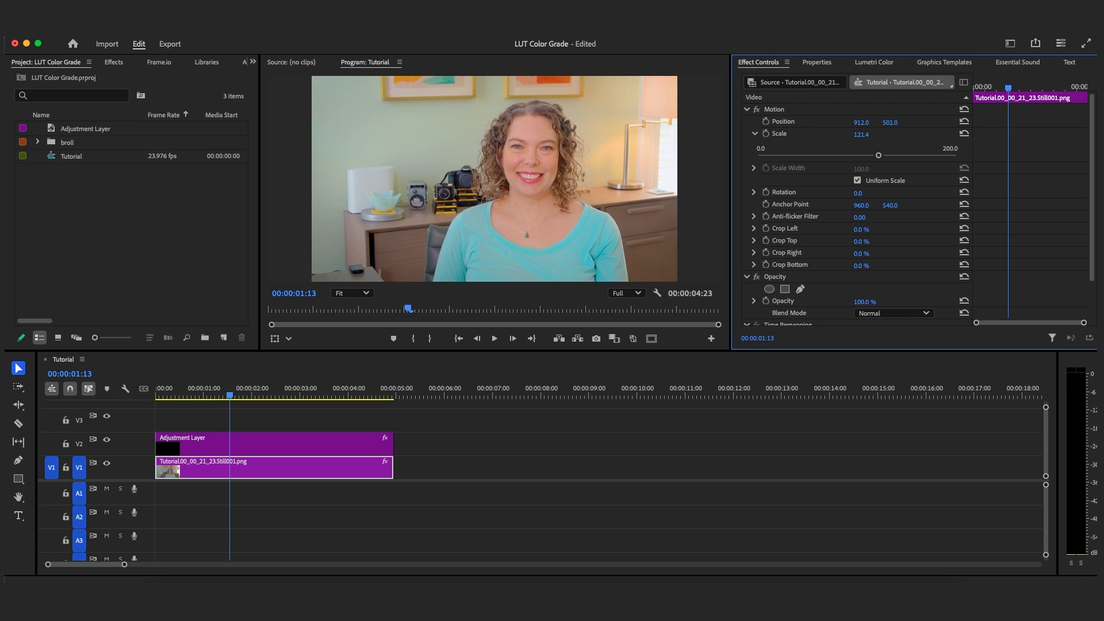
# Step: Enlarge the program monitor in height and width, keeping both video tracks visible in the timeline
pyautogui.moveTo(382, 355); pyautogui.dragTo(404, 476)
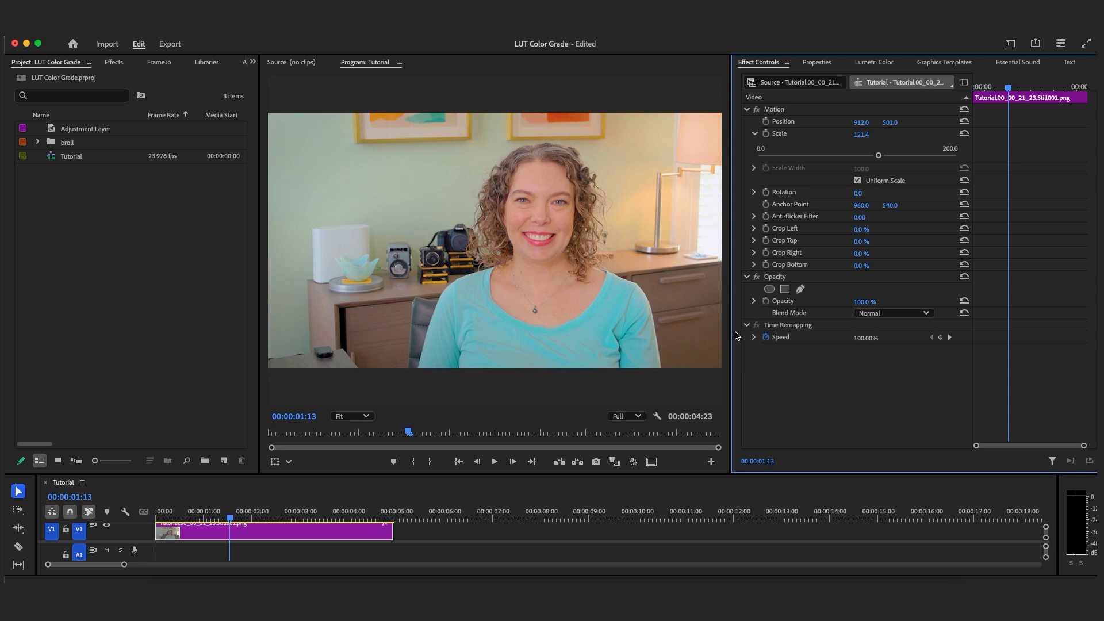
pyautogui.moveTo(731, 333); pyautogui.dragTo(792, 334)
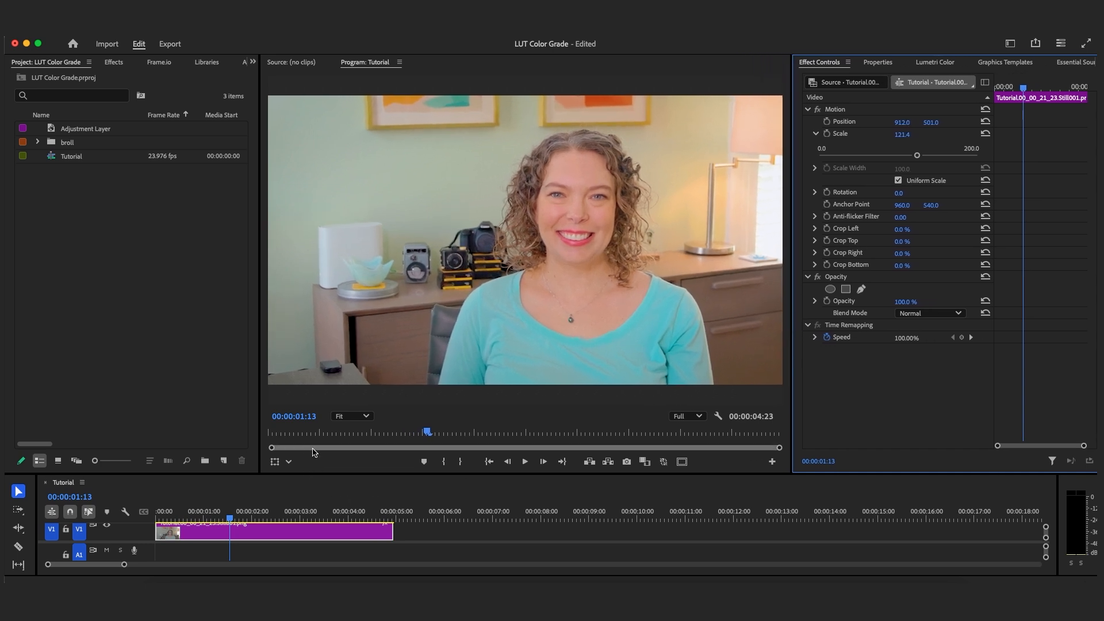
pyautogui.moveTo(310, 474); pyautogui.dragTo(308, 428)
# Step: Toggle the adjustment layer's Lumetri Color effect off and on to compare the footage before and after grading
pyautogui.click(294, 488)
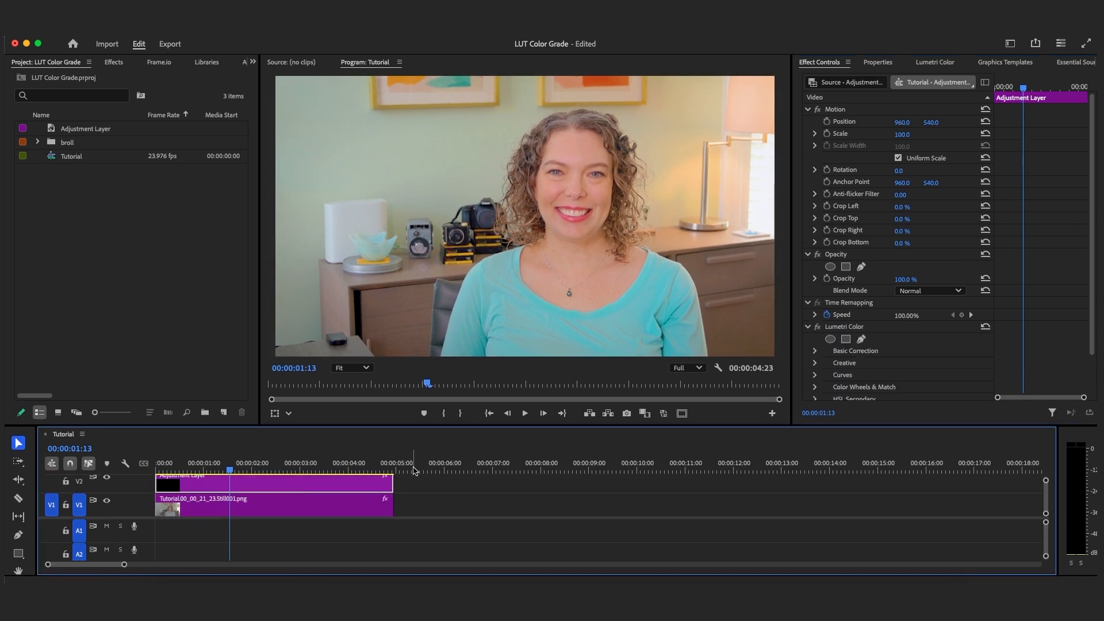
pyautogui.click(818, 327)
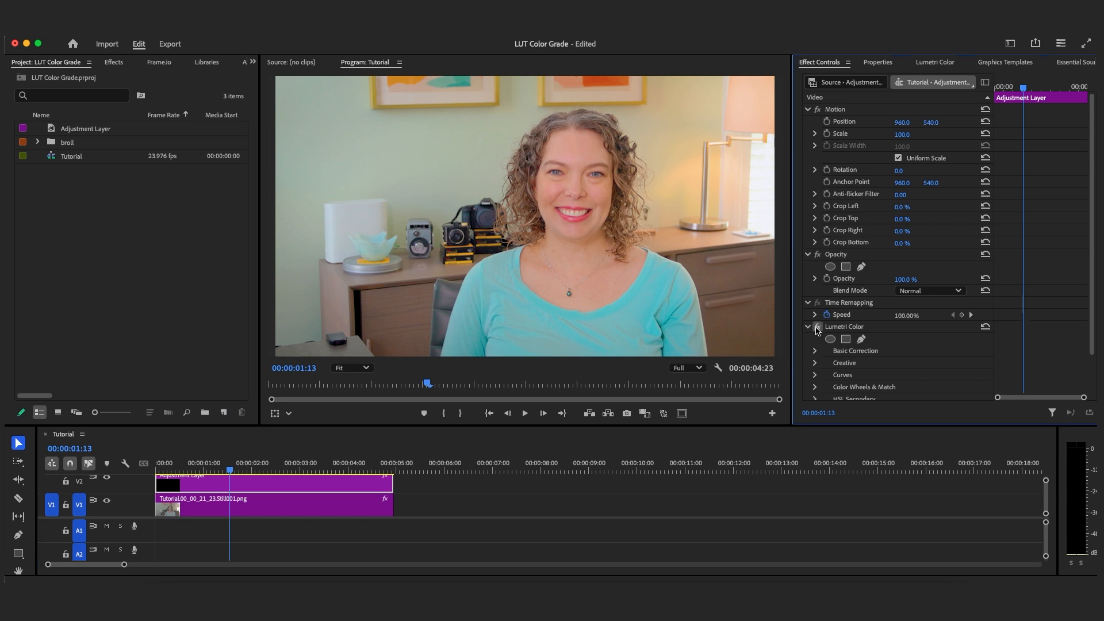
pyautogui.click(818, 327)
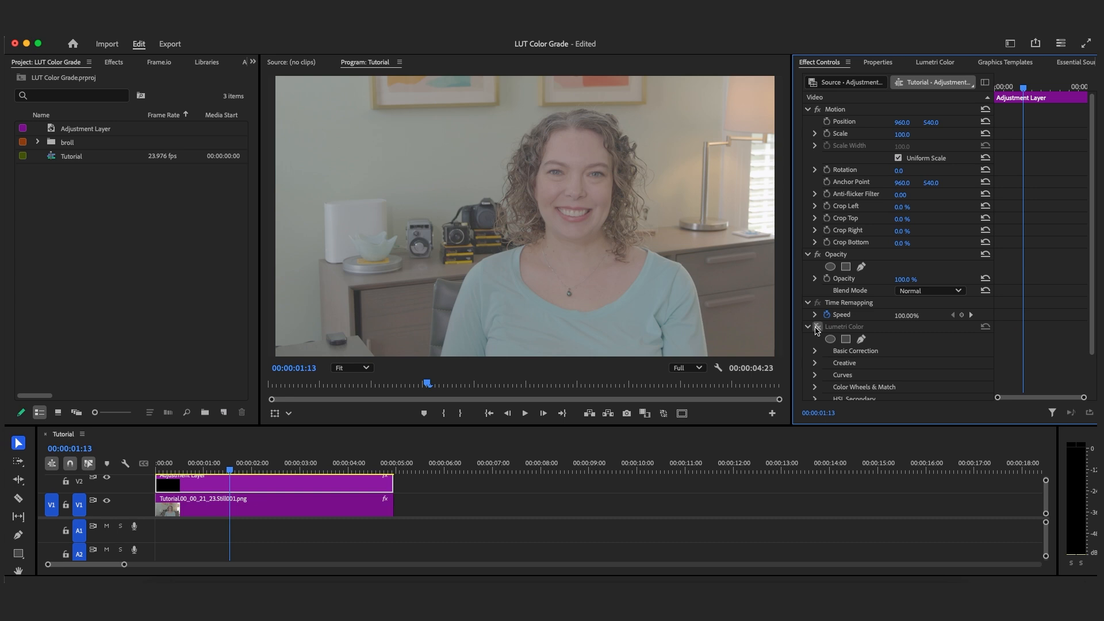
pyautogui.click(818, 326)
pyautogui.click(818, 326)
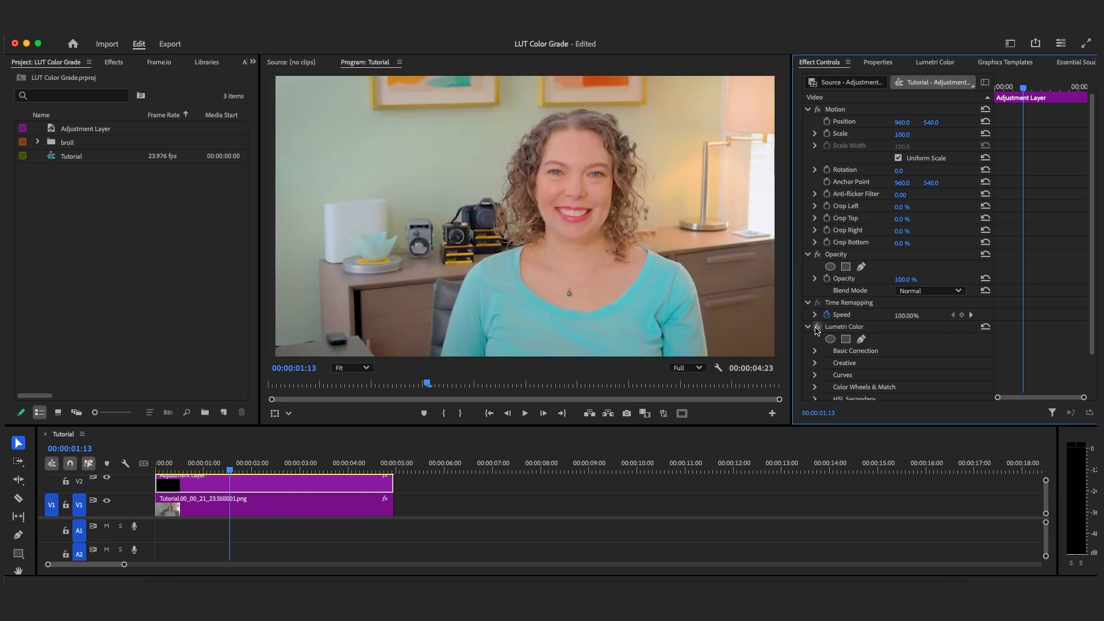